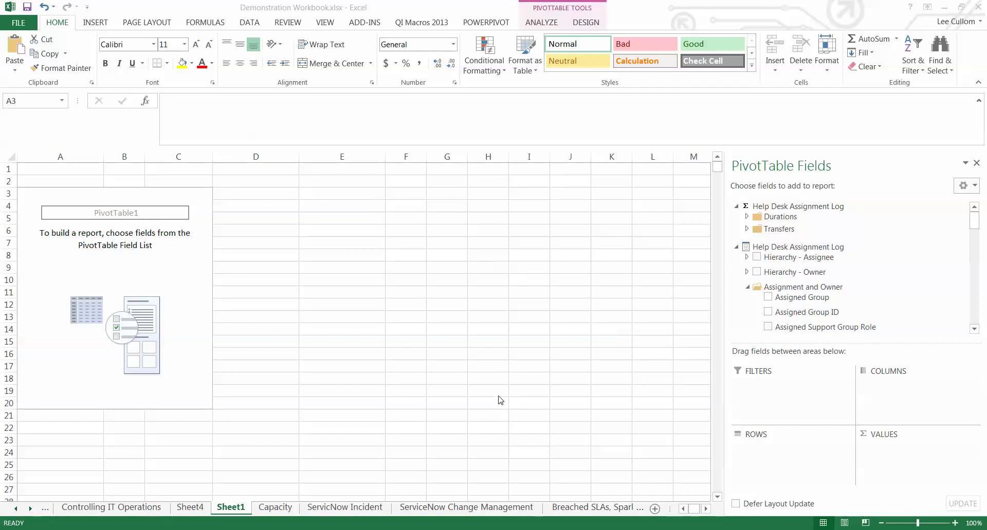
Add the Number Of Transfers measure from the Transfers folder to the PivotTable values and collapse that folder
left_click(743, 230)
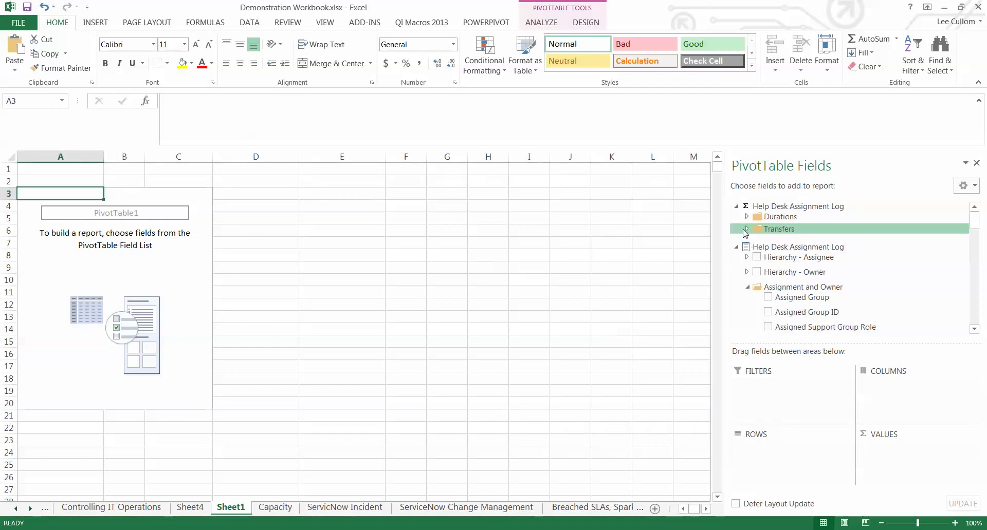
left_click(746, 230)
left_click(748, 216)
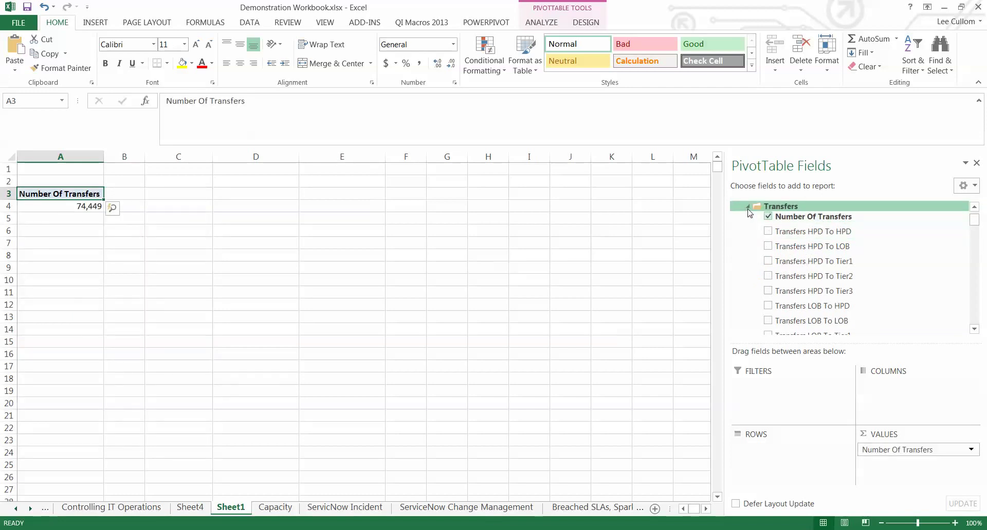
left_click(748, 207)
scroll(884, 214, "up", 2)
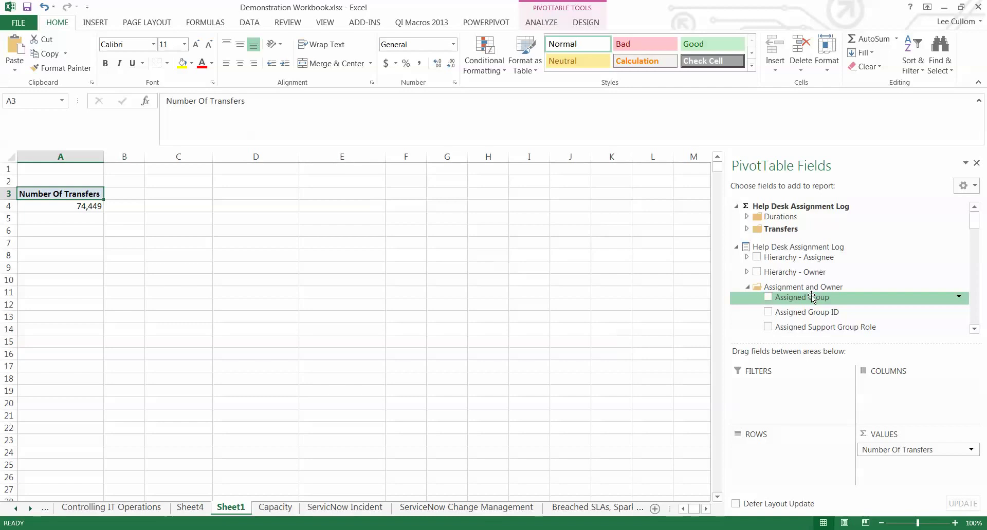
Add Assigned Group to the PivotTable rows and sort the groups by Number Of Transfers from largest to smallest
left_click_drag(811, 297, 795, 468)
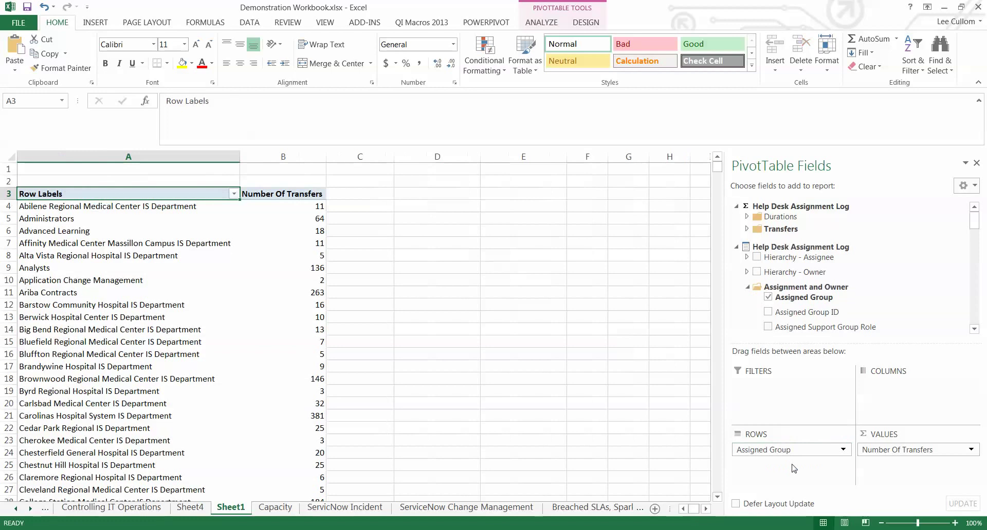
right_click(293, 205)
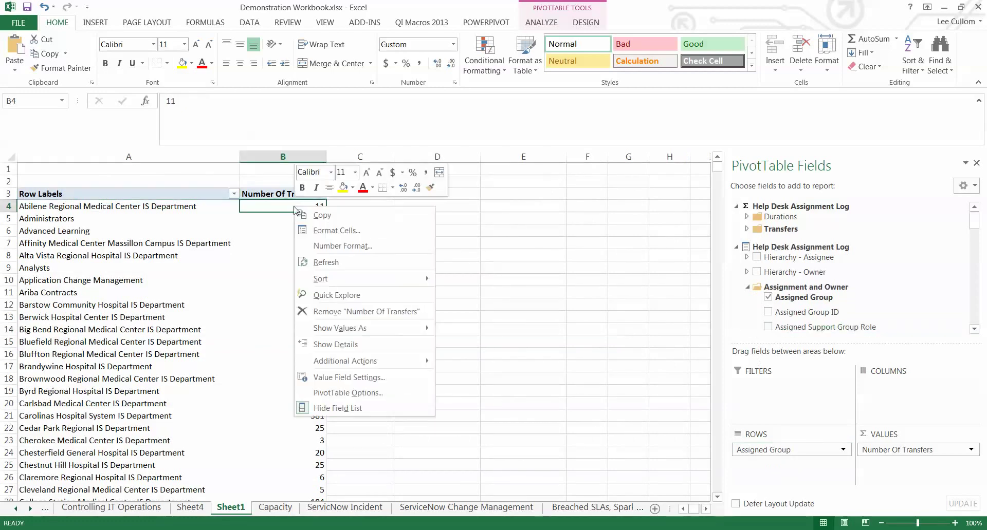
mouse_move(357, 282)
left_click(491, 295)
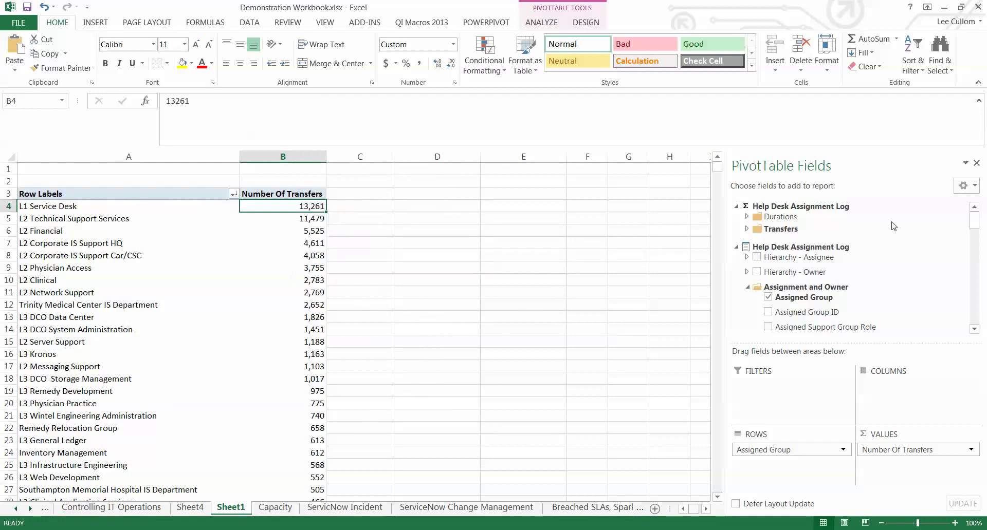
Insert slicers for the Year, Quarter and Month levels of Submit Date.Calendar Date
left_click_drag(975, 220, 986, 318)
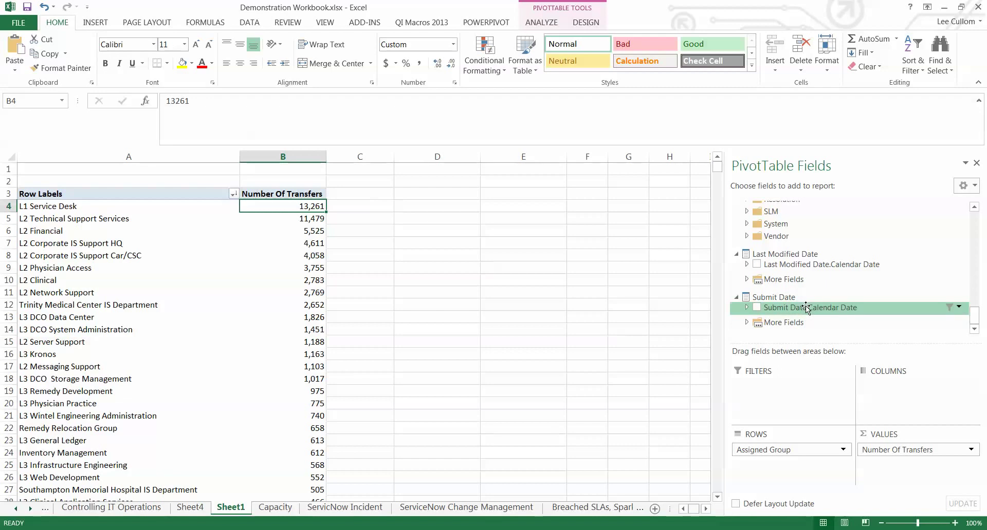
left_click_drag(805, 308, 848, 321)
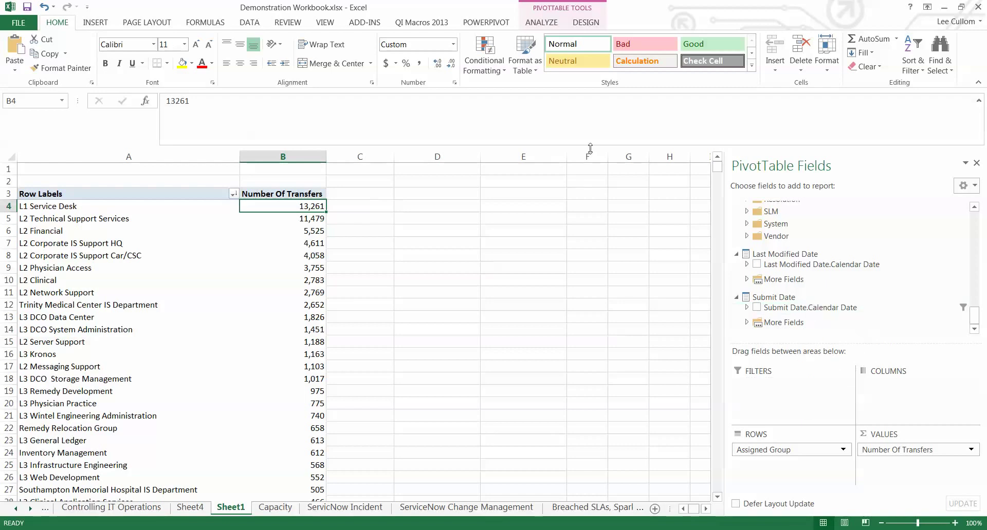
left_click(96, 24)
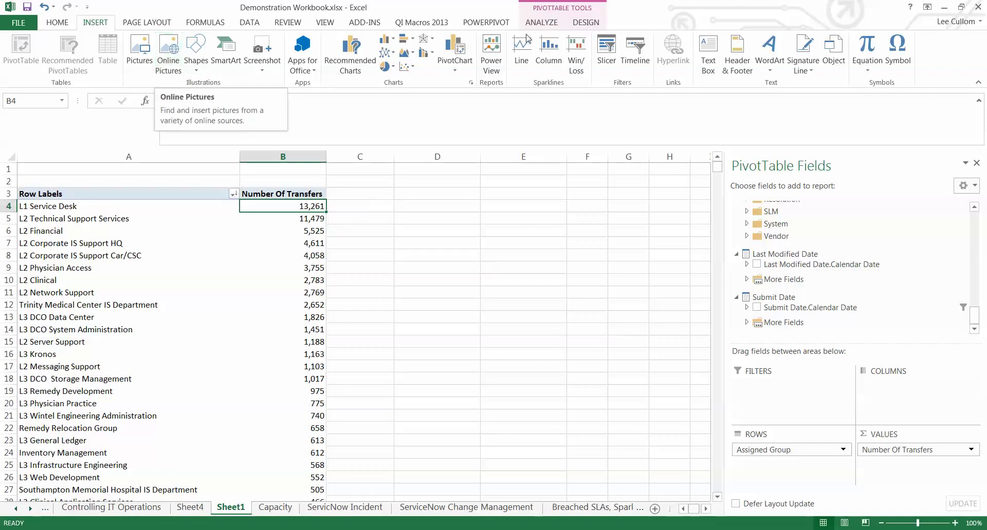
left_click(607, 54)
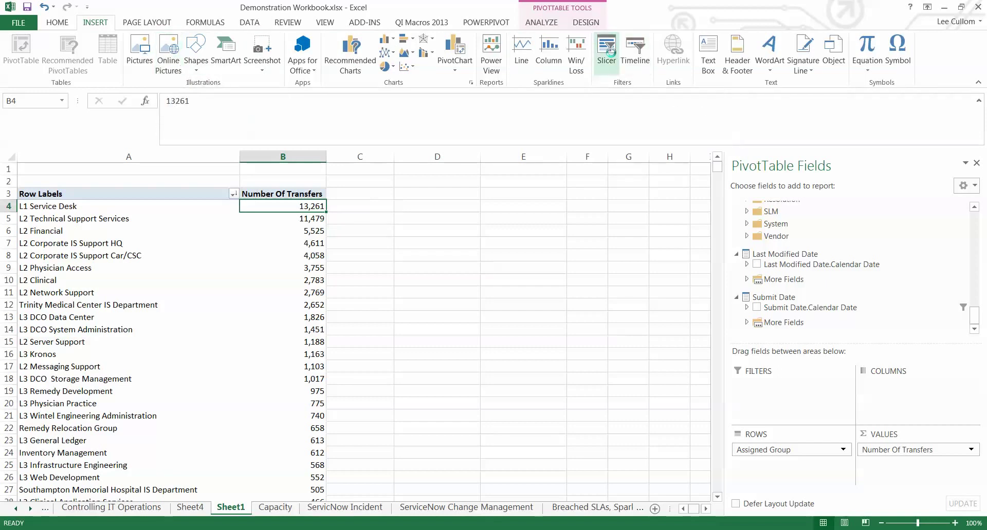
left_click_drag(512, 141, 517, 324)
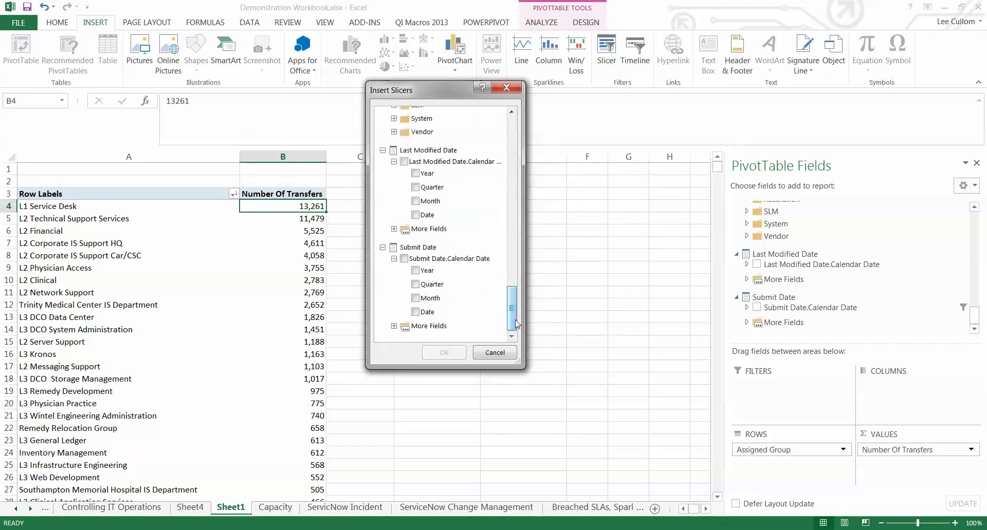
left_click(414, 271)
left_click(415, 284)
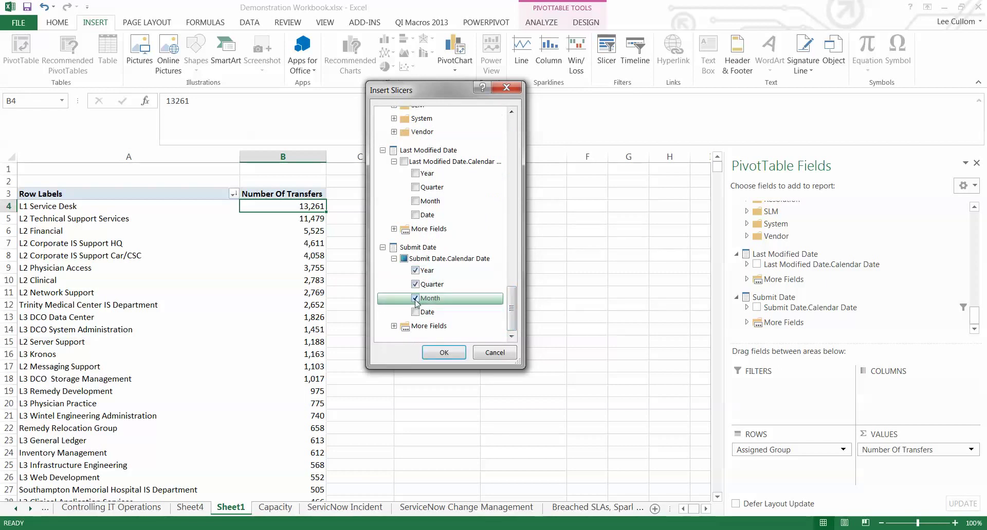
left_click(436, 354)
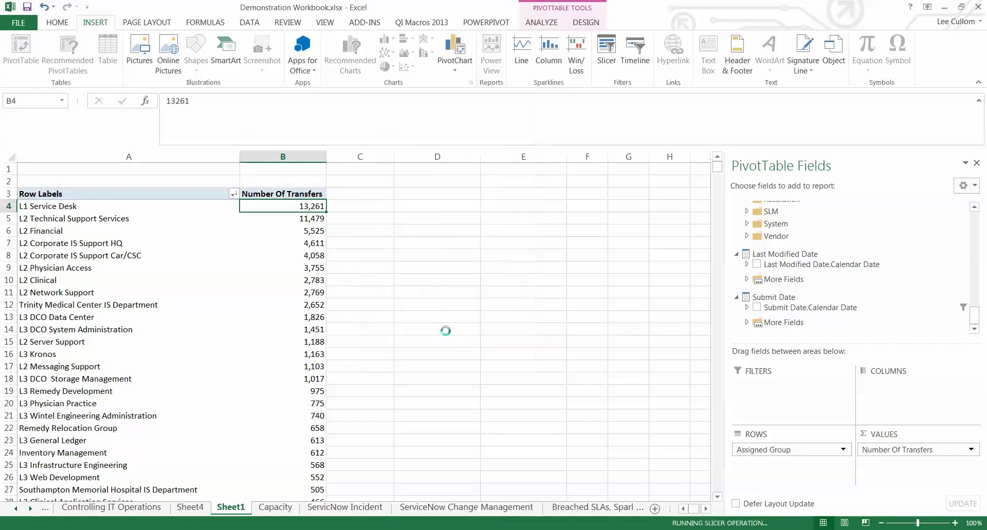
Arrange the Year, Quarter and Month slicers side by side to the right of the PivotTable
left_click_drag(360, 226, 594, 190)
left_click_drag(375, 260, 707, 185)
left_click_drag(418, 295, 845, 194)
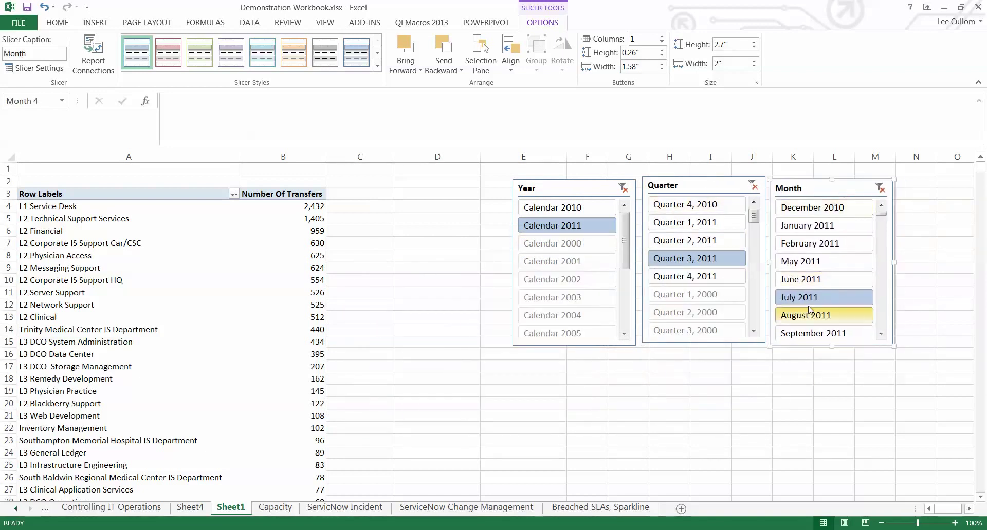
Filter the PivotTable with the slicers to June 2011 in Quarter 2, 2011
left_click(807, 280)
left_click(689, 240)
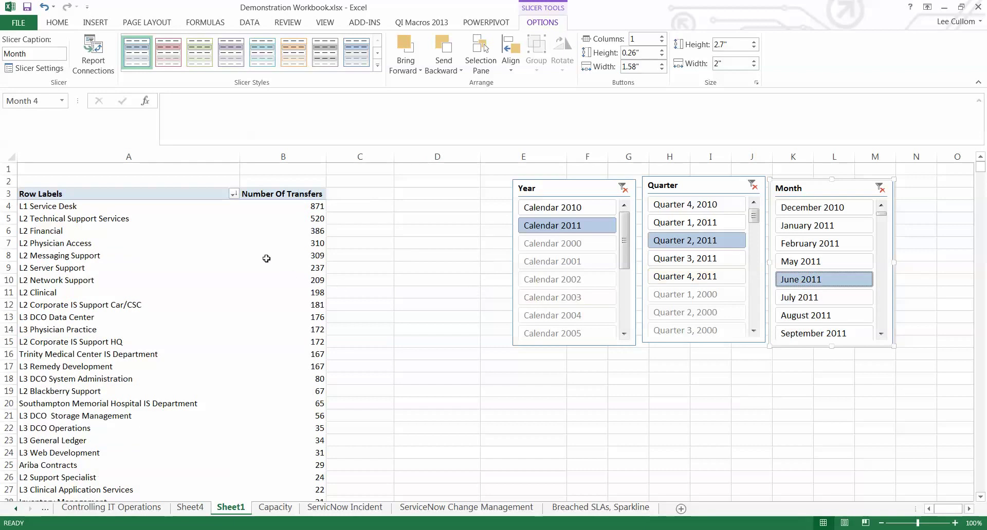
left_click(236, 223)
left_click(293, 206)
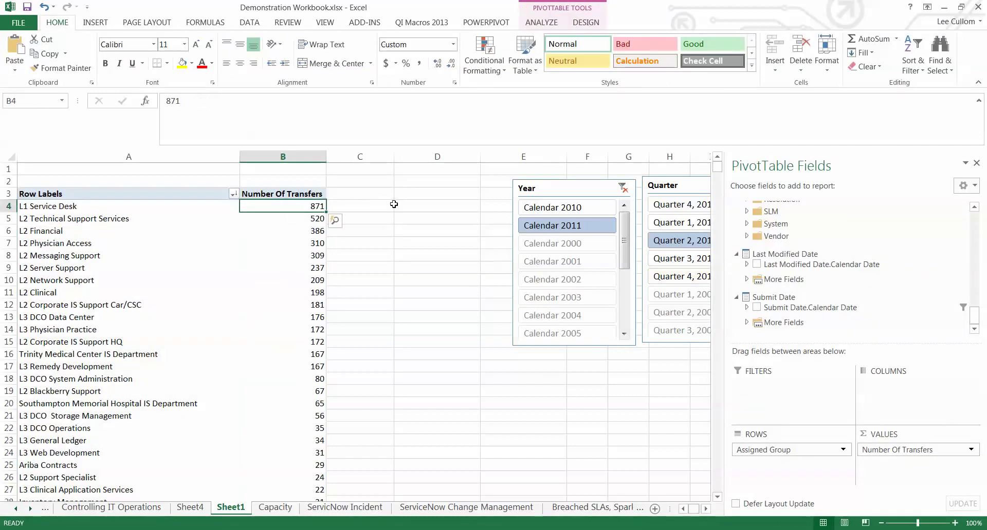
left_click(668, 366)
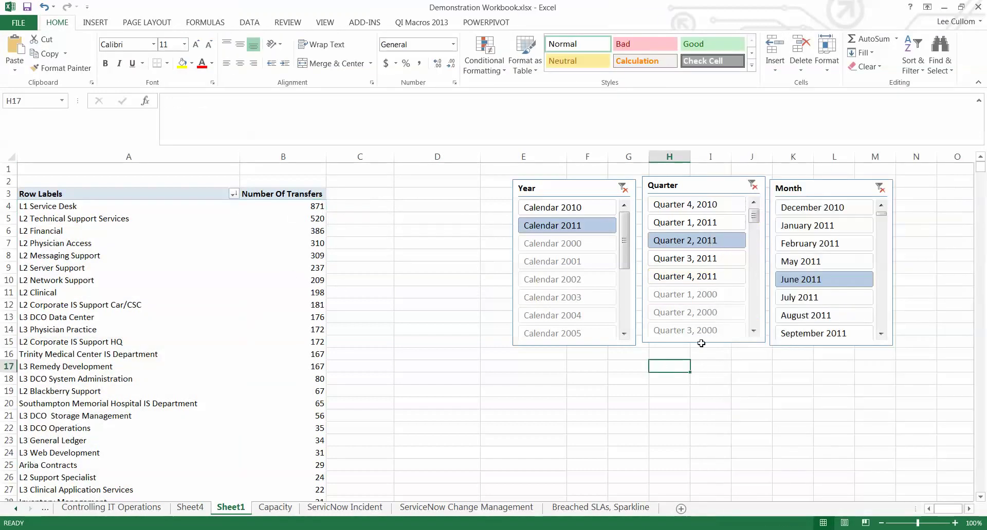
Add the Assignee field to the PivotTable rows beneath Assigned Group
left_click(75, 207)
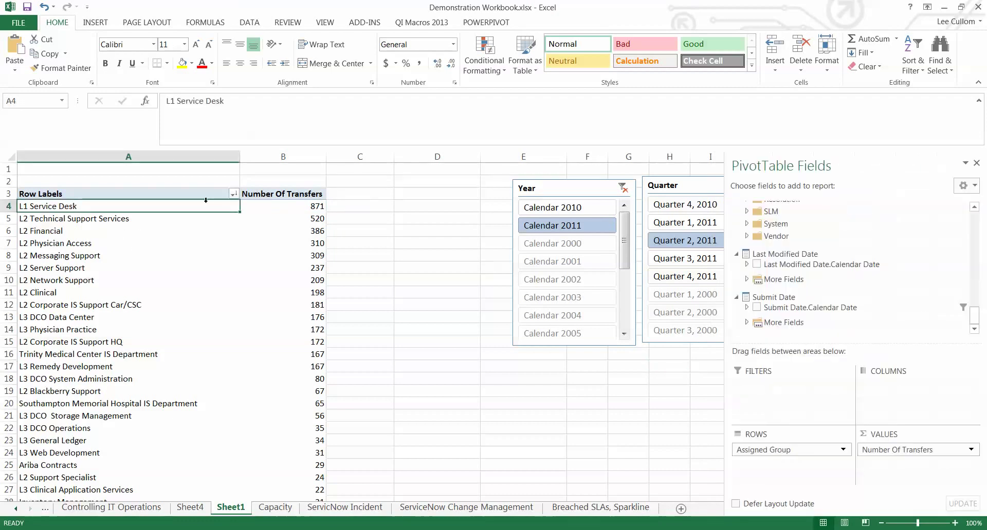
left_click(303, 206)
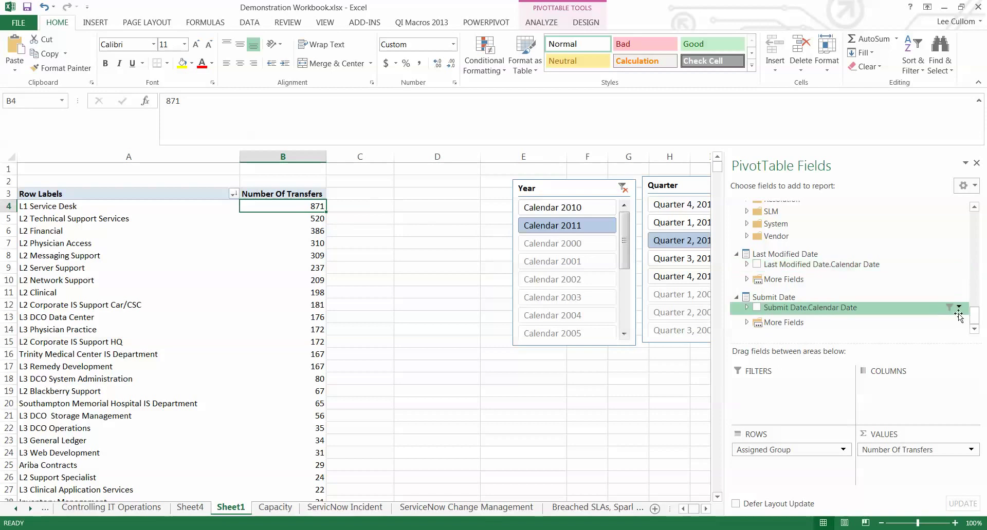
left_click_drag(974, 315, 974, 220)
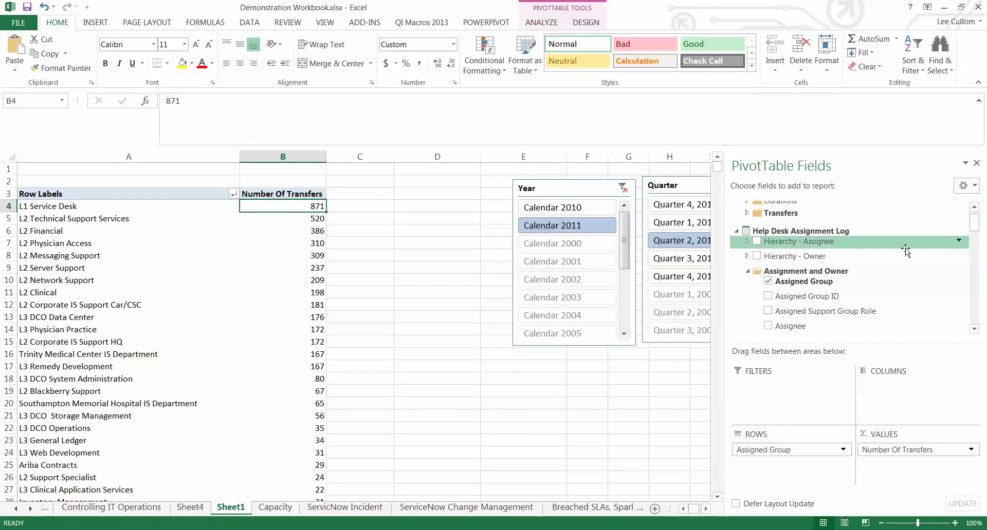
left_click_drag(808, 319, 771, 465)
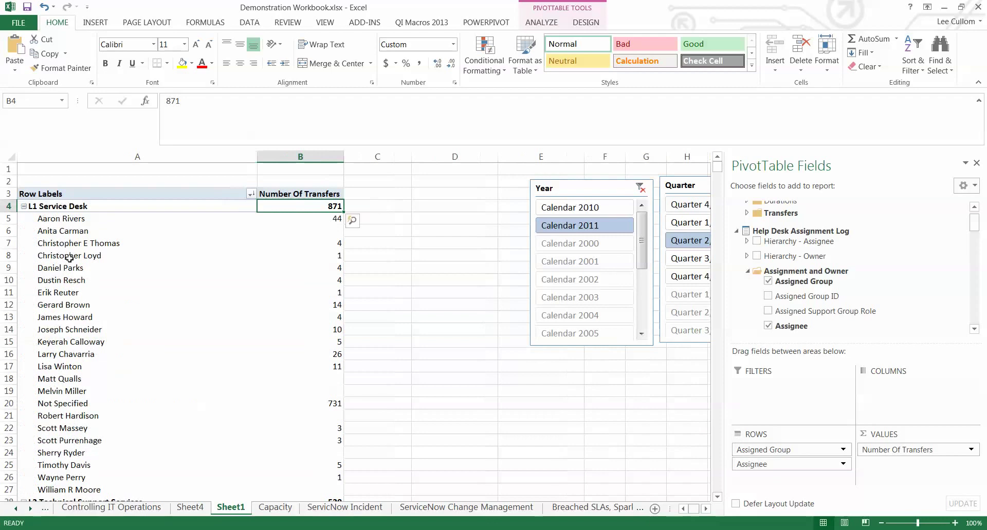
Collapse the entire Assigned Group field, then briefly expand and collapse L1 Service Desk to view its assignees
right_click(26, 211)
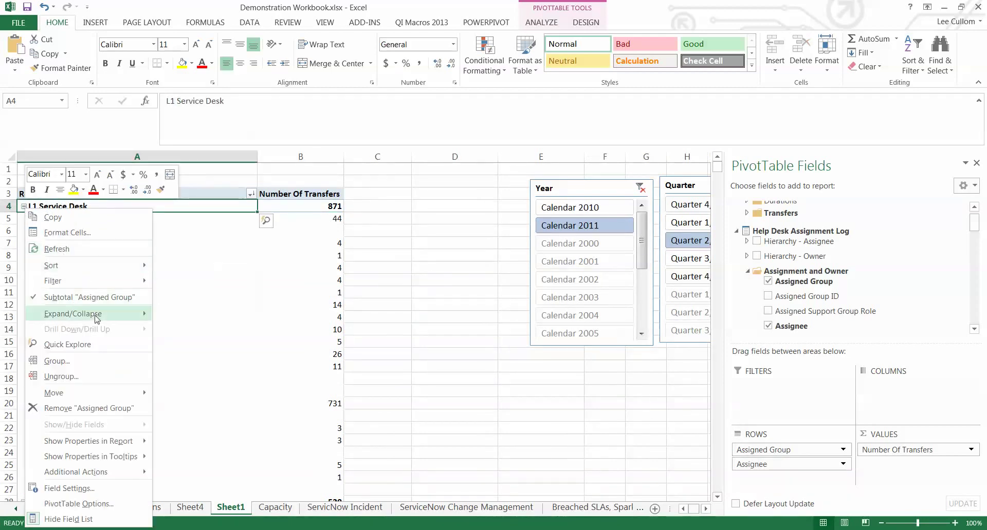
mouse_move(98, 315)
left_click(195, 362)
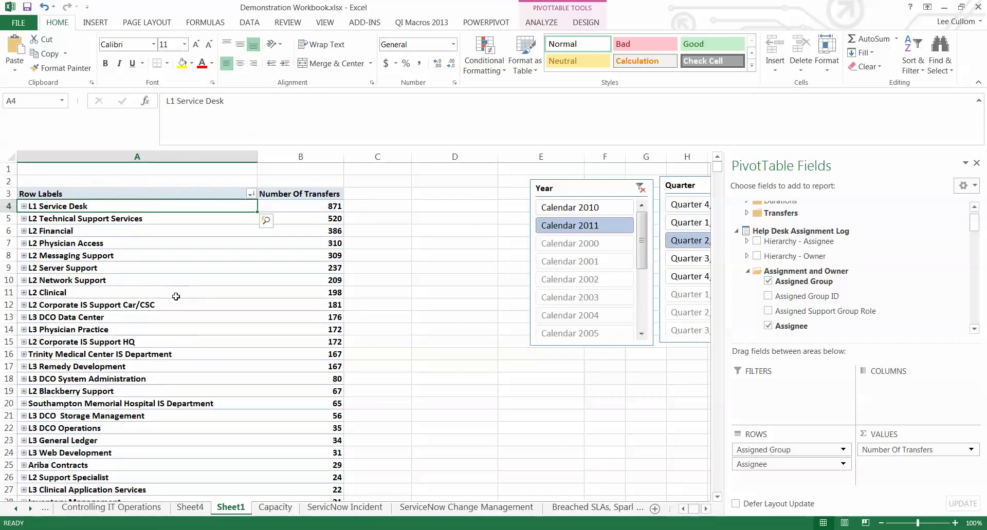
left_click(24, 207)
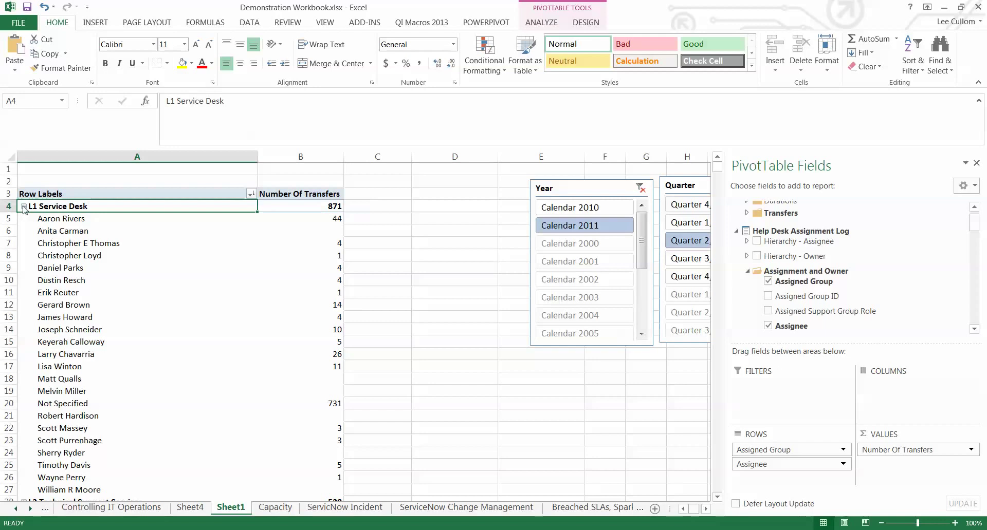
left_click(23, 206)
Add Incident Number to the rows beneath Assignee and expand L2 Technical Support Services to show its incidents
scroll(975, 236, "down", 2)
scroll(976, 237, "down", 3)
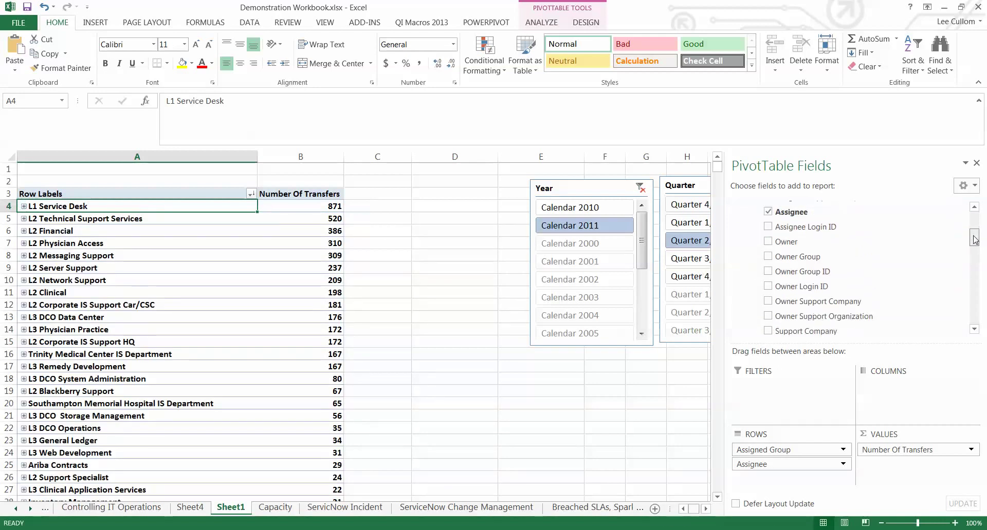
left_click_drag(804, 280, 759, 473)
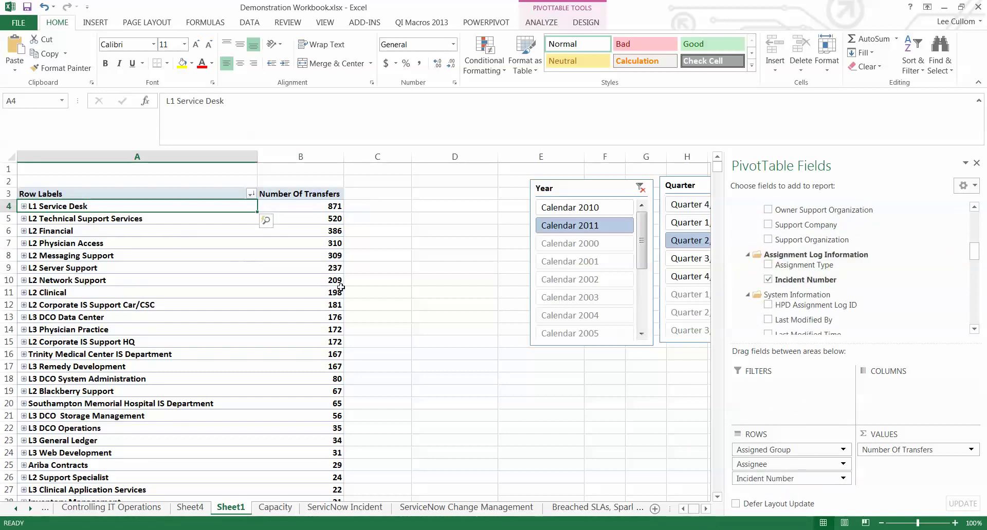
left_click(24, 218)
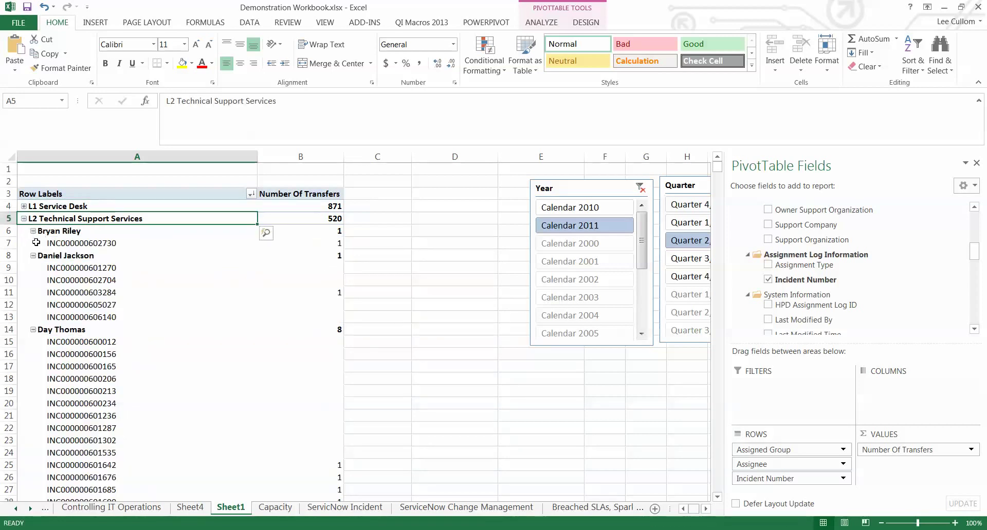
left_click(54, 244)
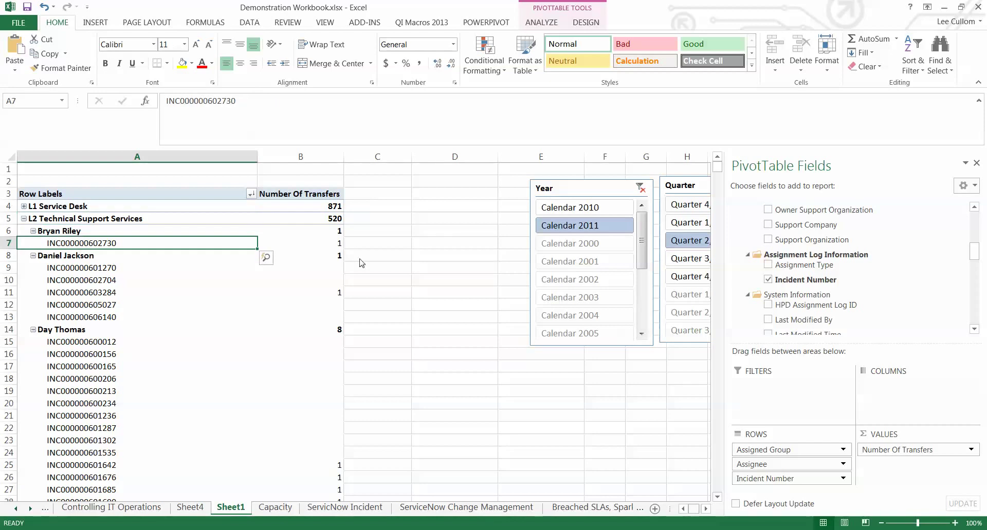
Add the HPD Assignment Log ID field from System Information to the rows beneath Incident Number
left_click_drag(974, 257, 975, 264)
left_click_drag(843, 235, 463, 324)
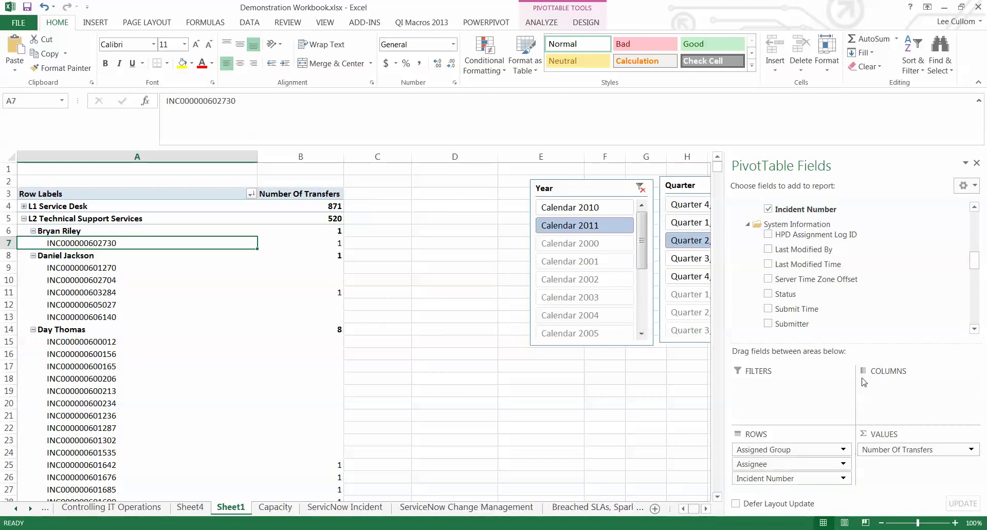
left_click_drag(808, 238, 800, 495)
left_click_drag(802, 235, 794, 490)
Collapse the entire Assigned Group field so that only the group rows are displayed
right_click(28, 220)
mouse_move(62, 272)
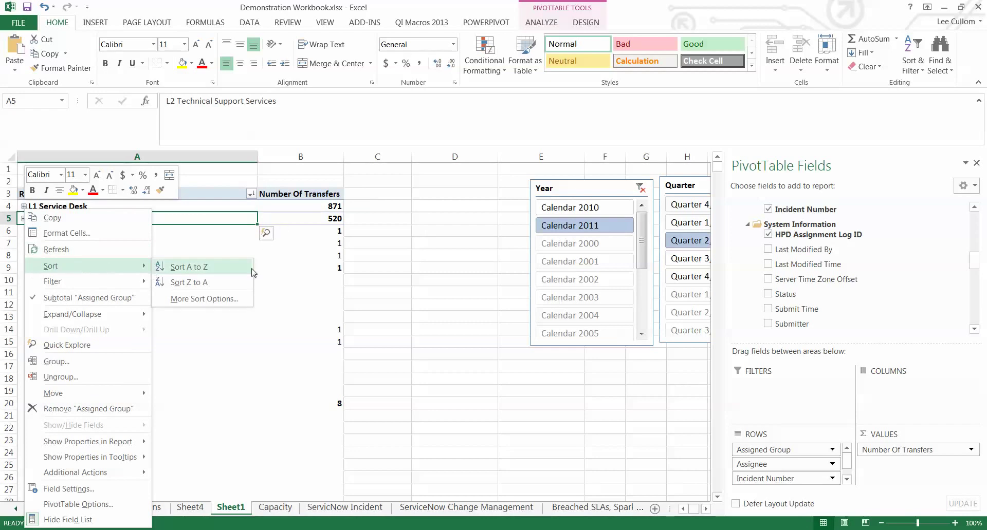
mouse_move(74, 315)
left_click(181, 361)
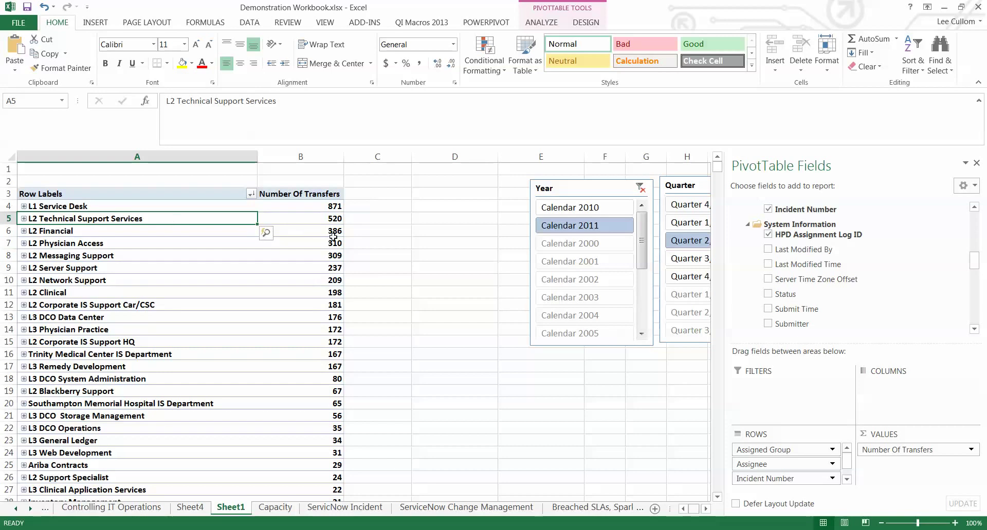
Expand L2 Technical Support Services and collapse the entire Assignee field within it
left_click(25, 219)
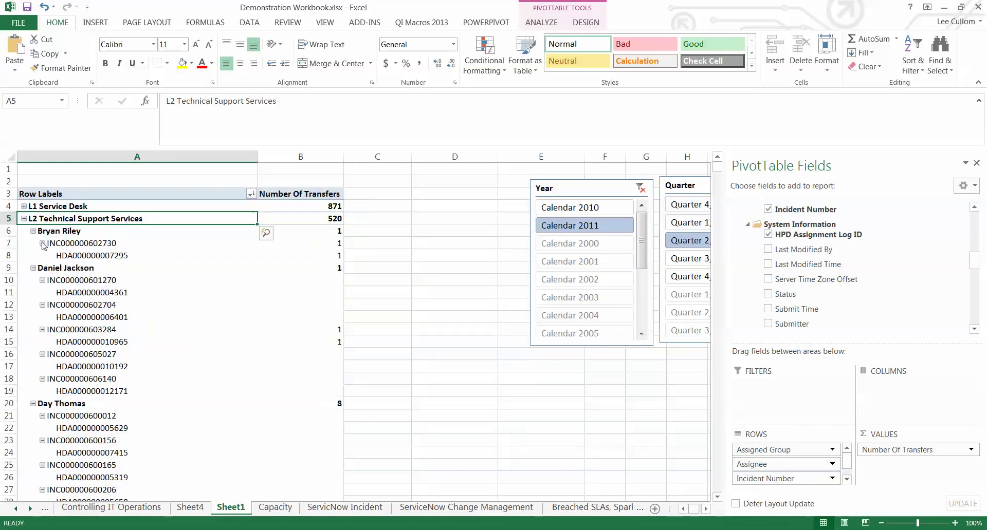
right_click(36, 232)
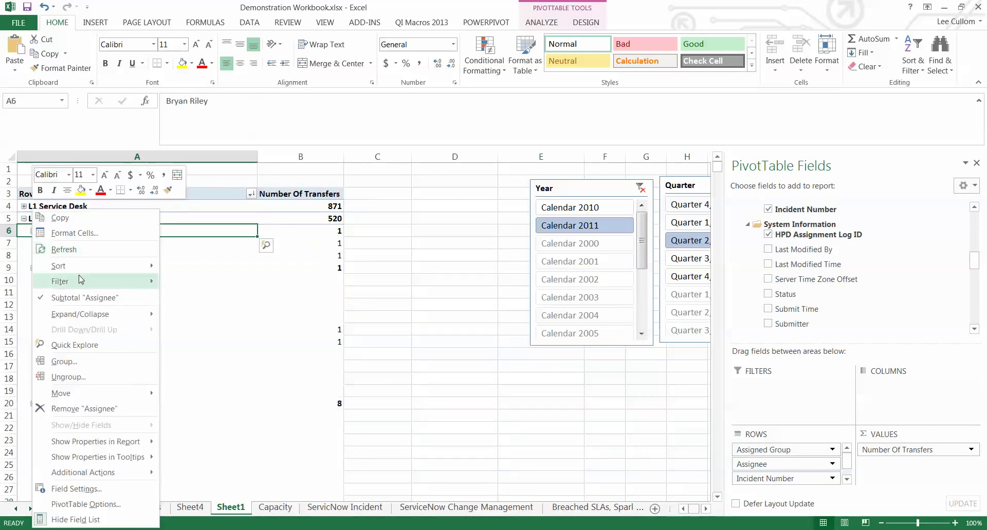
mouse_move(84, 268)
mouse_move(82, 315)
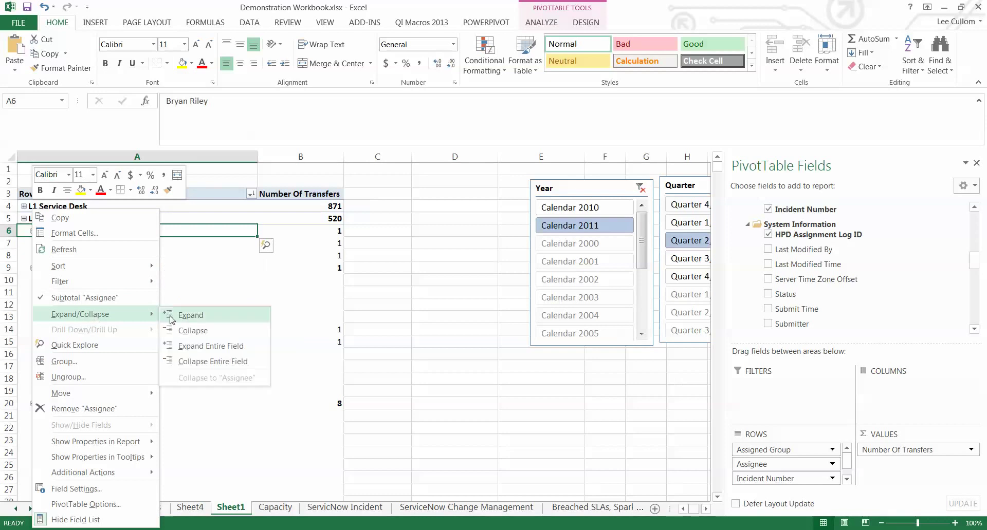
left_click(190, 354)
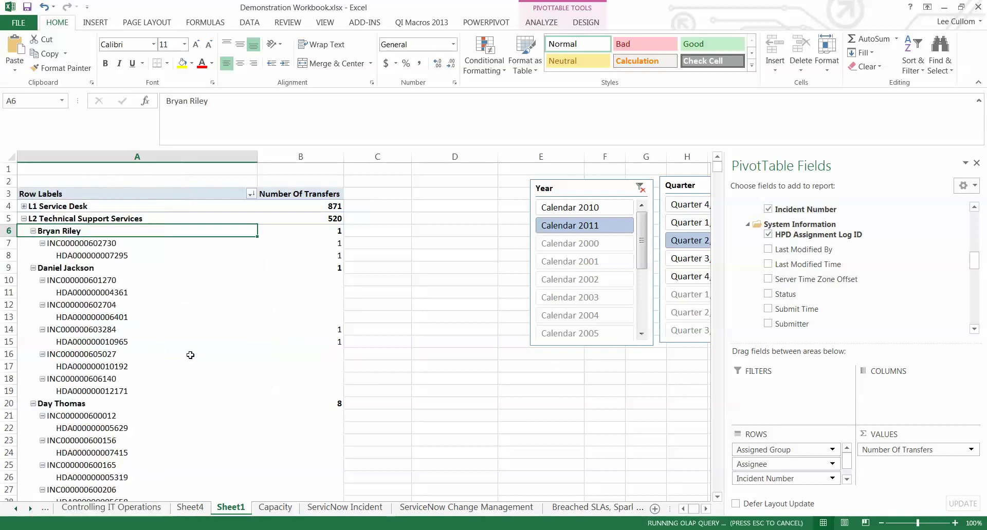
Sort the L2 Technical Support Services assignees by Number Of Transfers from largest to smallest and expand Not Specified
right_click(337, 236)
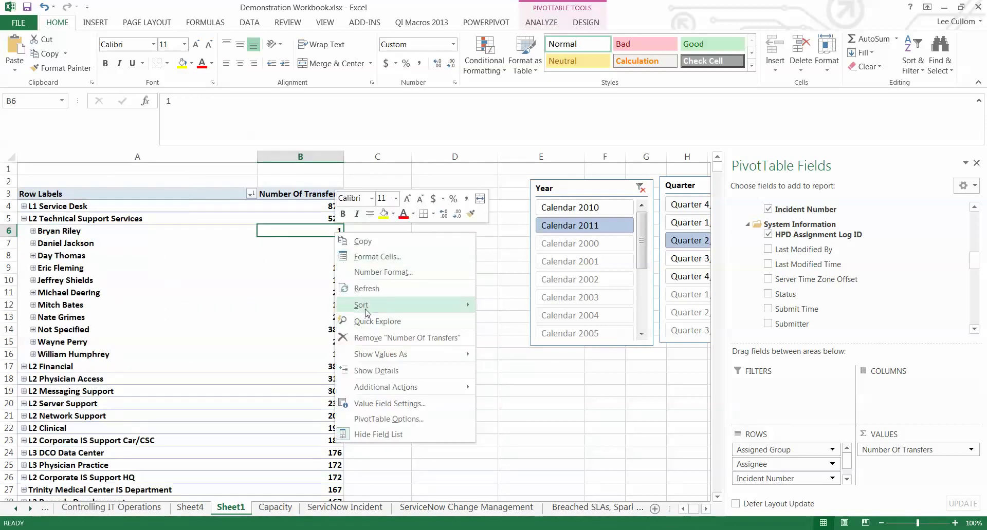
mouse_move(366, 308)
left_click(490, 323)
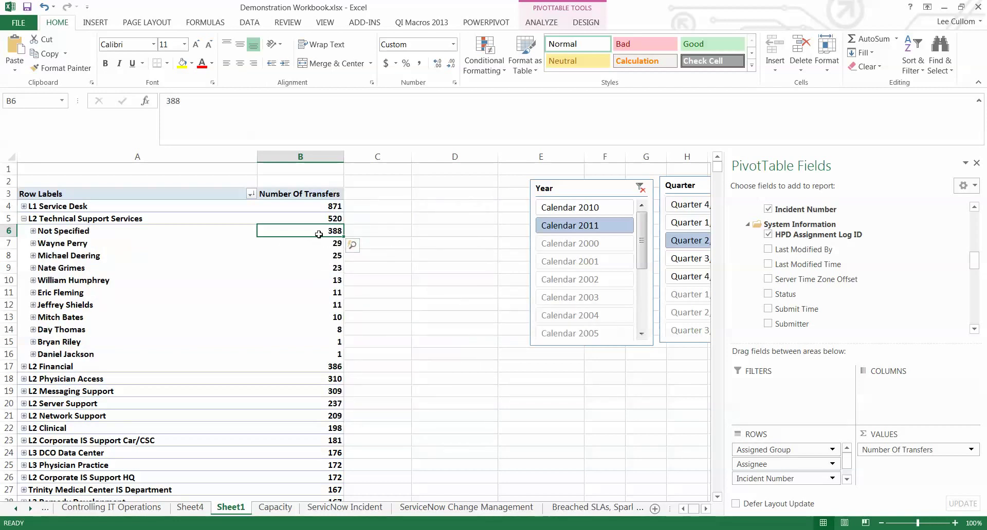
mouse_move(298, 231)
left_click(33, 232)
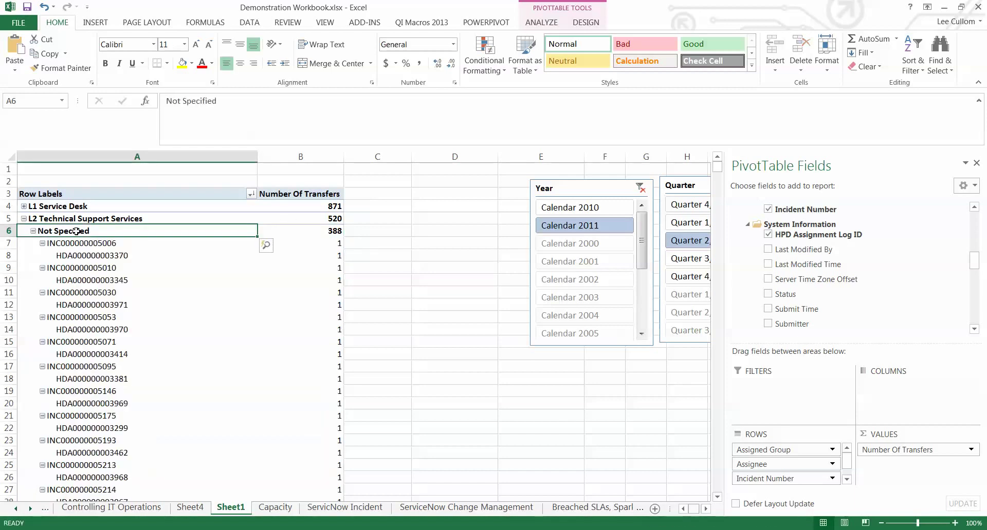
Display all available property fields of the HPD Assignment Log ID dimension in the PivotTable report
left_click(82, 256)
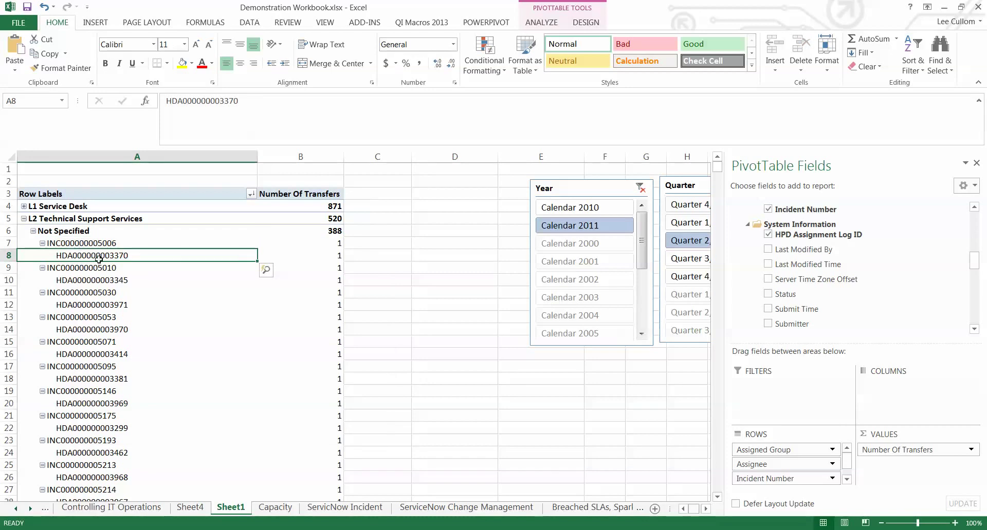
mouse_move(99, 256)
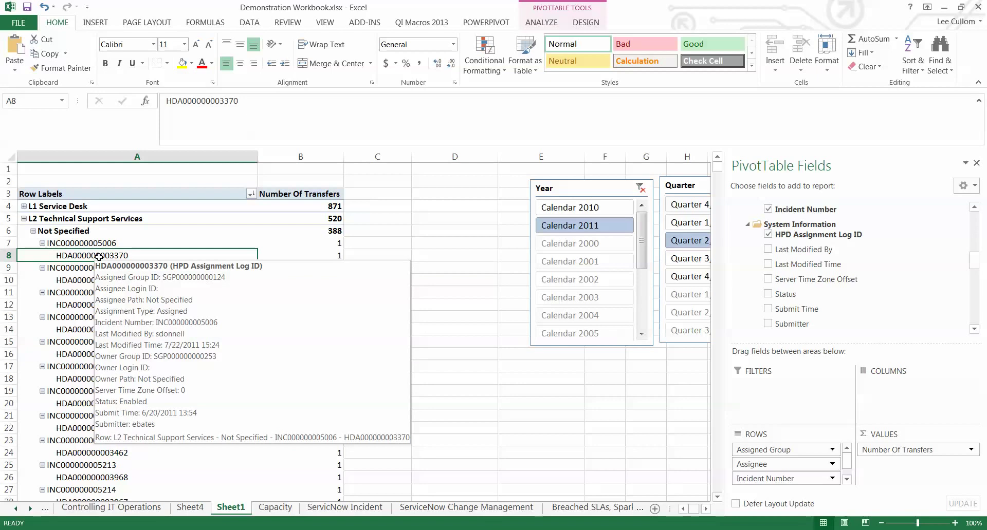
left_click(541, 23)
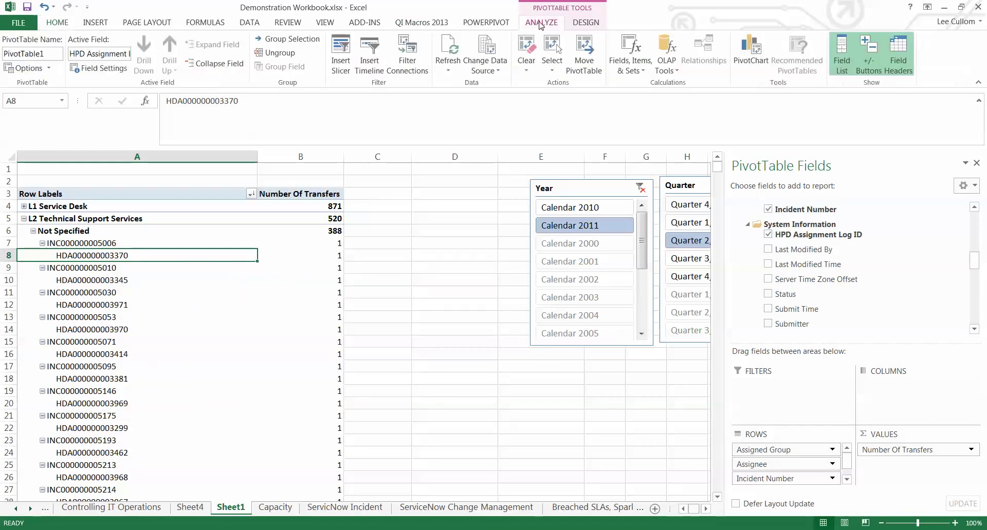
left_click(667, 60)
left_click(689, 85)
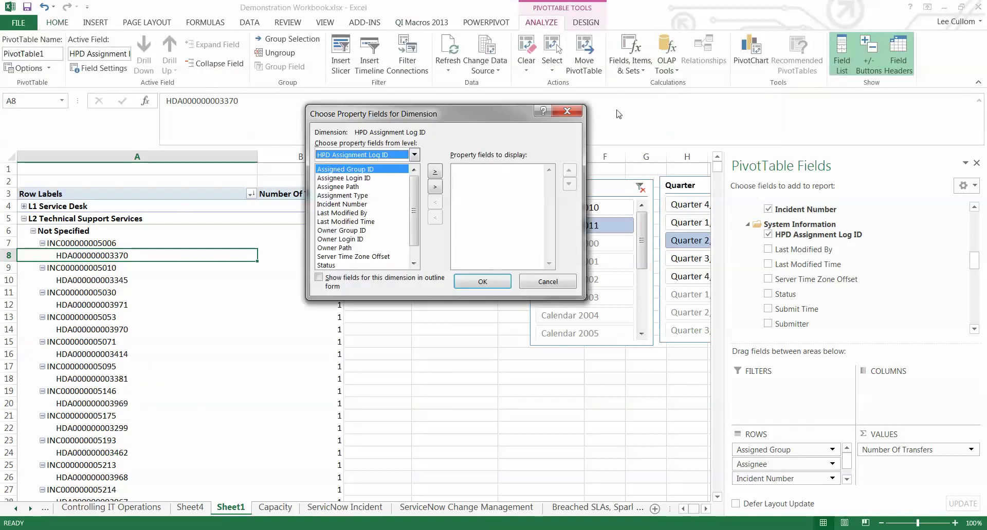
left_click(359, 187)
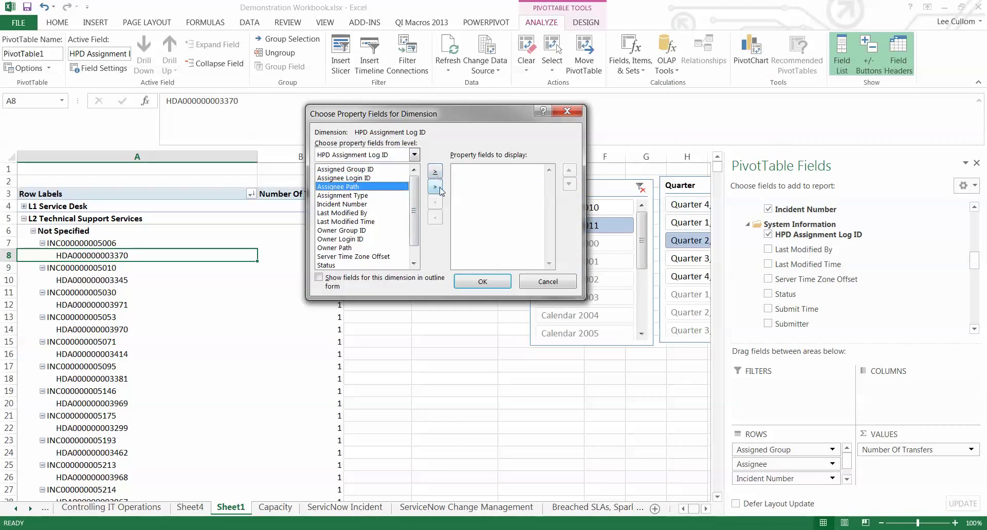
left_click(436, 172)
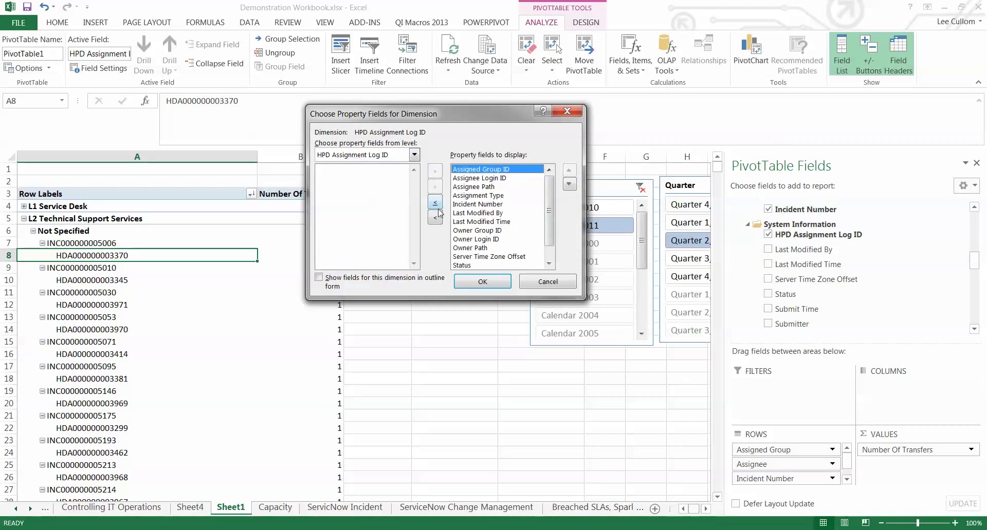
left_click(474, 280)
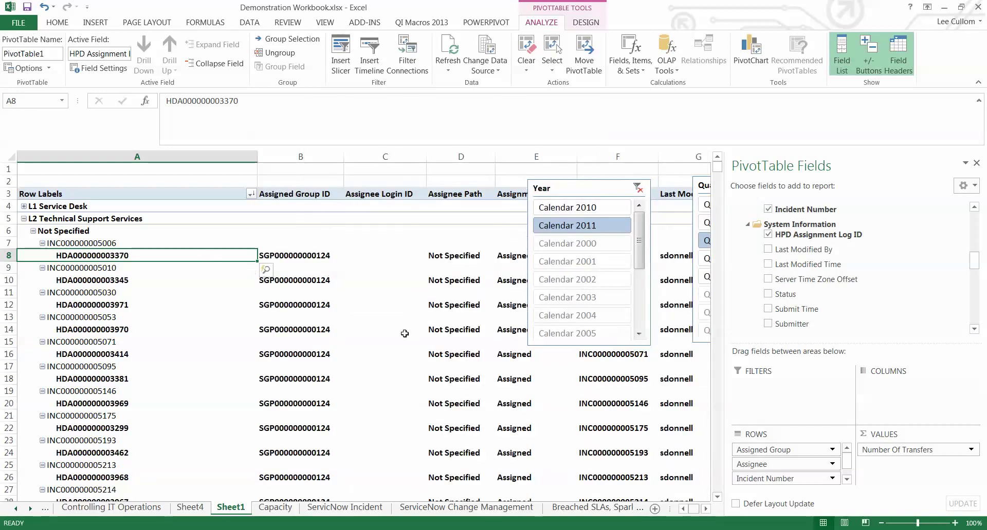
Review the property columns beside the assignment log entries and try moving the Quarter and Year slicers that cover them
left_click(465, 380)
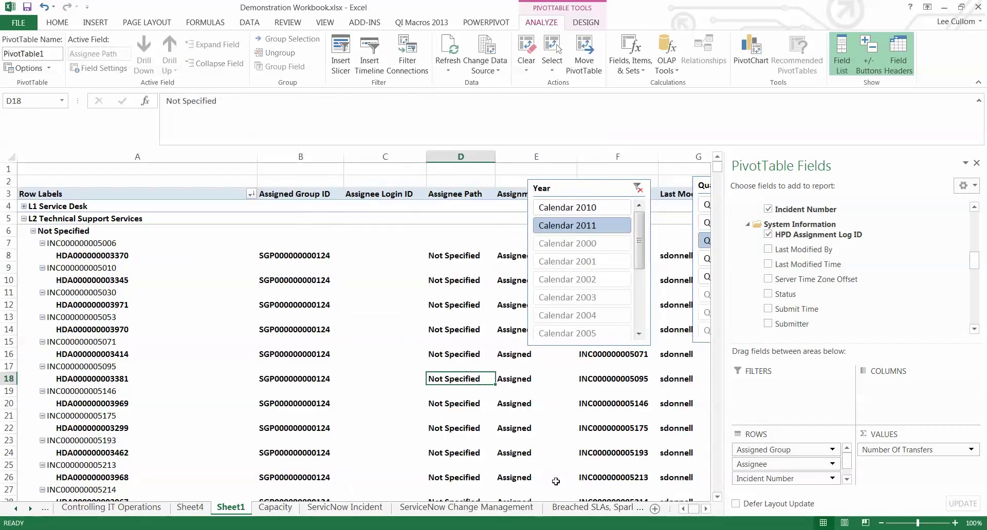
left_click(706, 509)
left_click(706, 509)
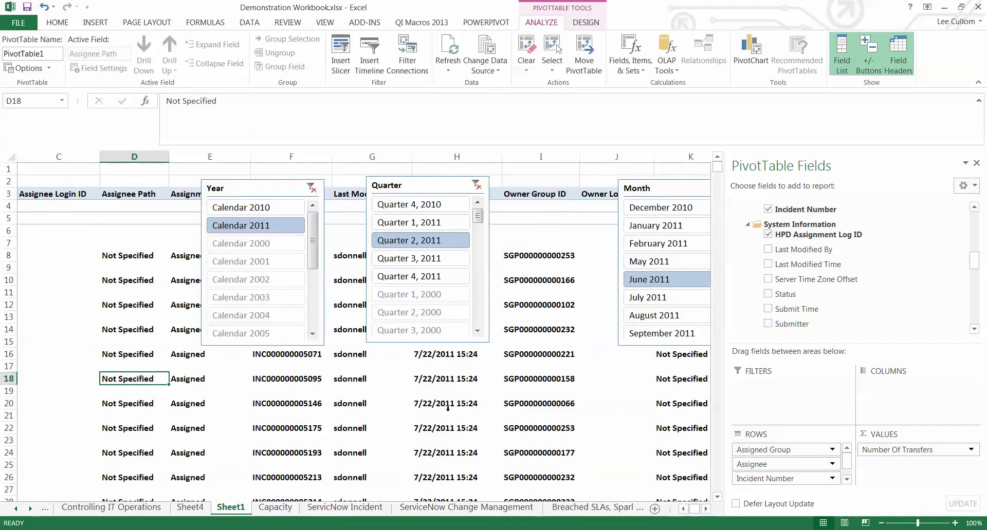
left_click(343, 381)
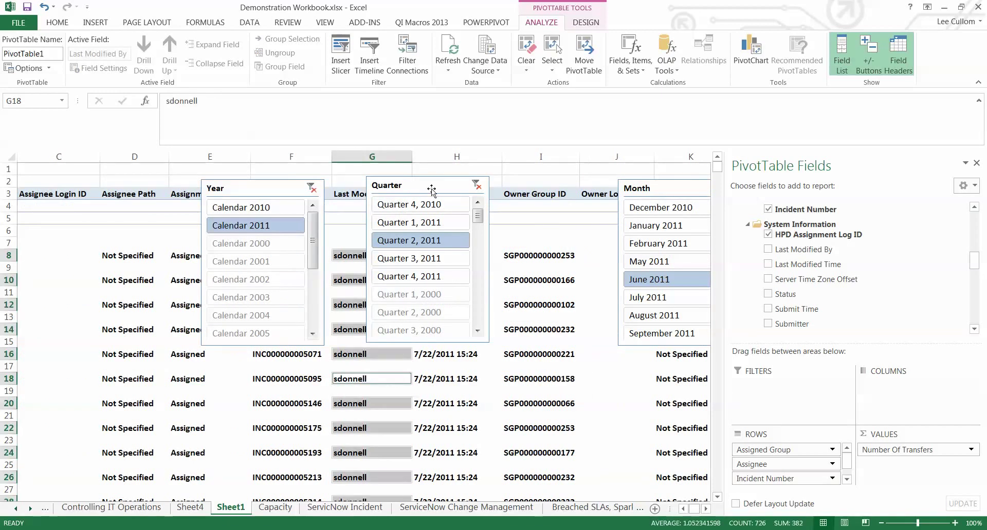
left_click_drag(431, 186, 596, 220)
left_click_drag(256, 191, 461, 172)
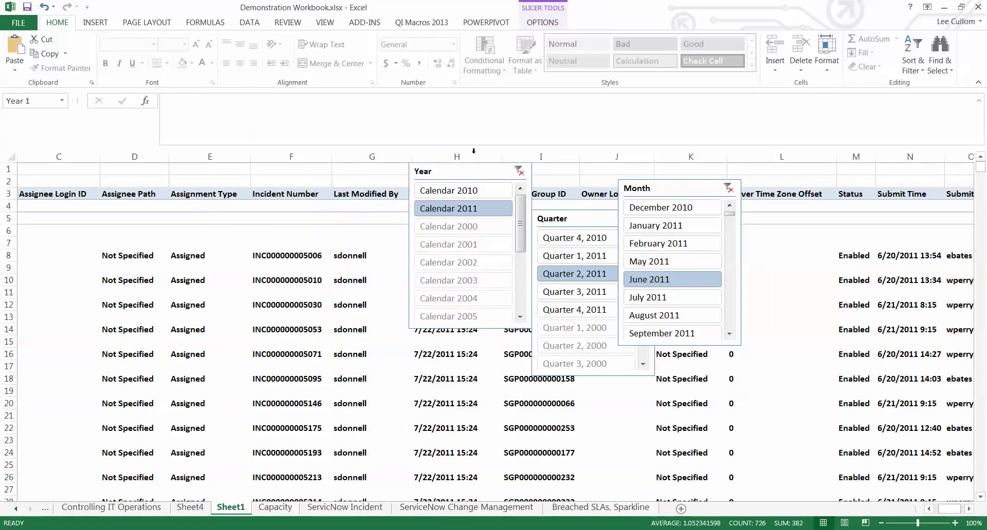
key("Escape")
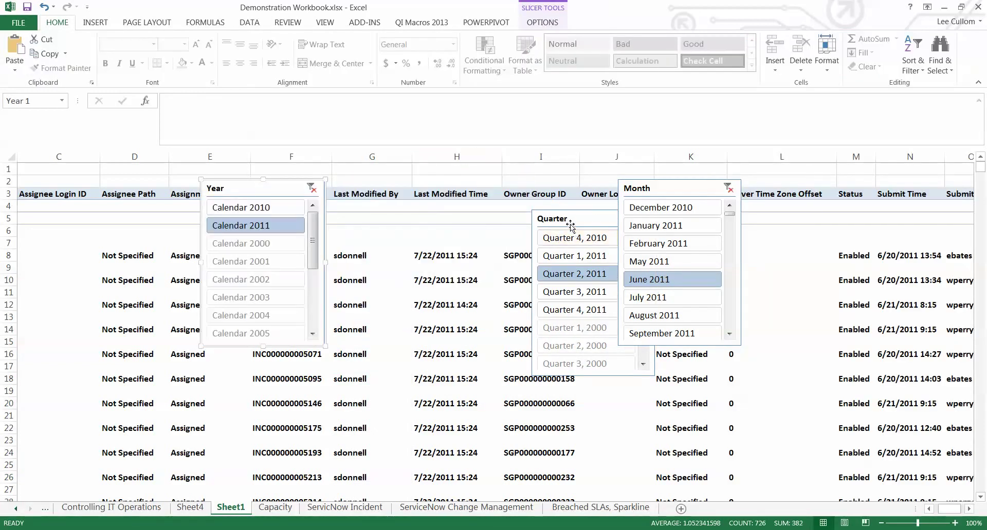
left_click_drag(579, 220, 238, 223)
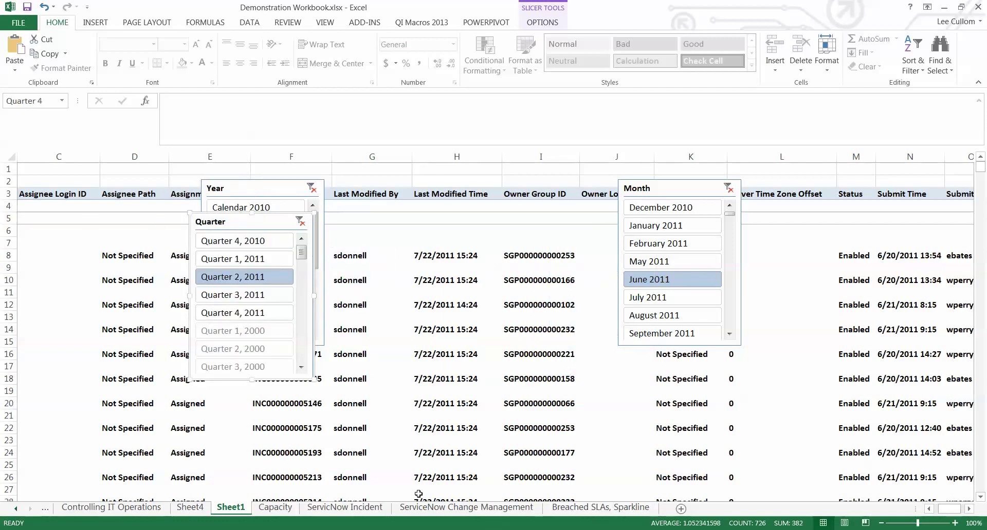
Collapse the first two incidents listed under Not Specified
left_click(142, 392)
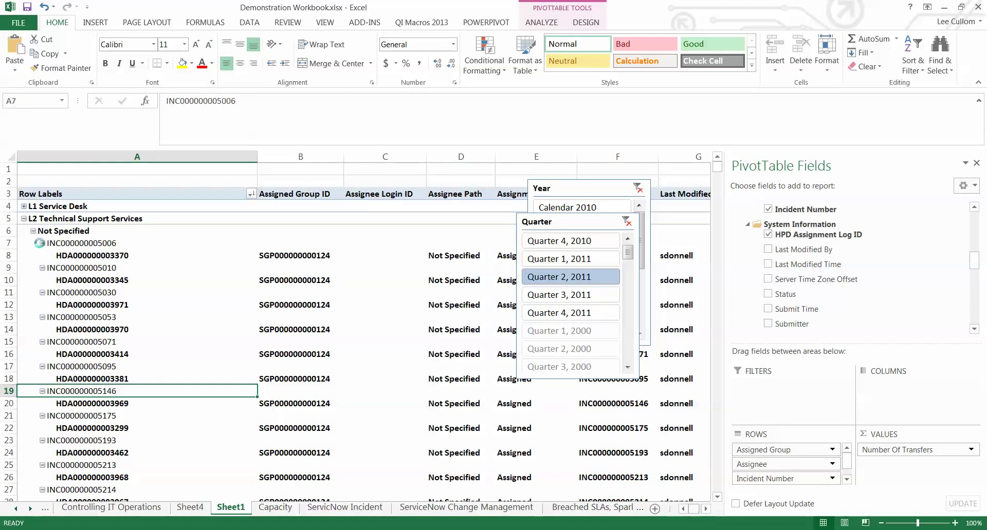
left_click(42, 243)
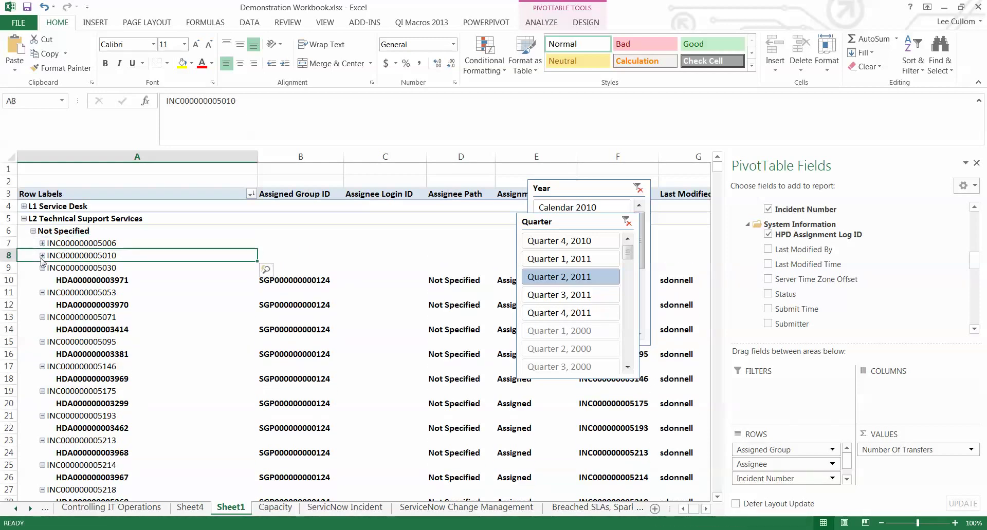
Reopen the property field selection for HPD Assignment Log ID and remove all property fields from display
left_click(84, 282)
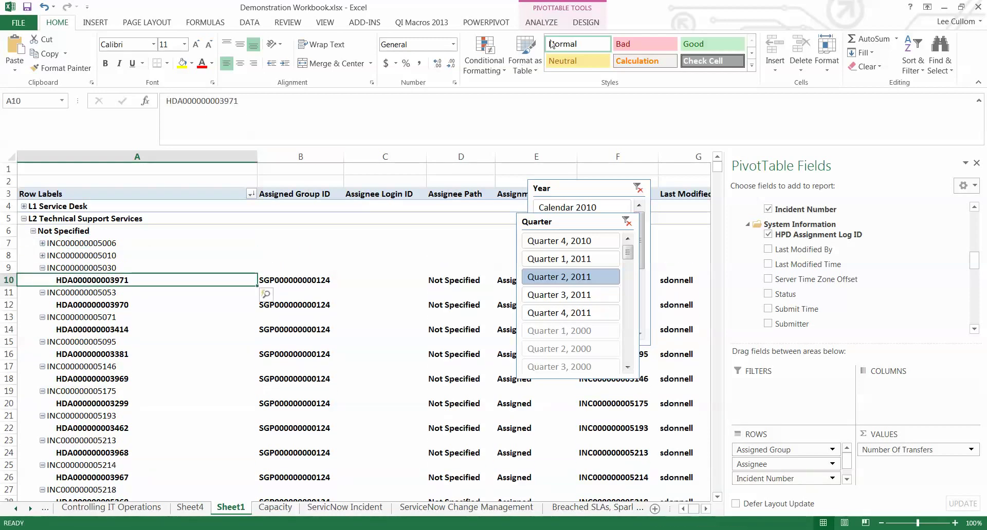
left_click(541, 23)
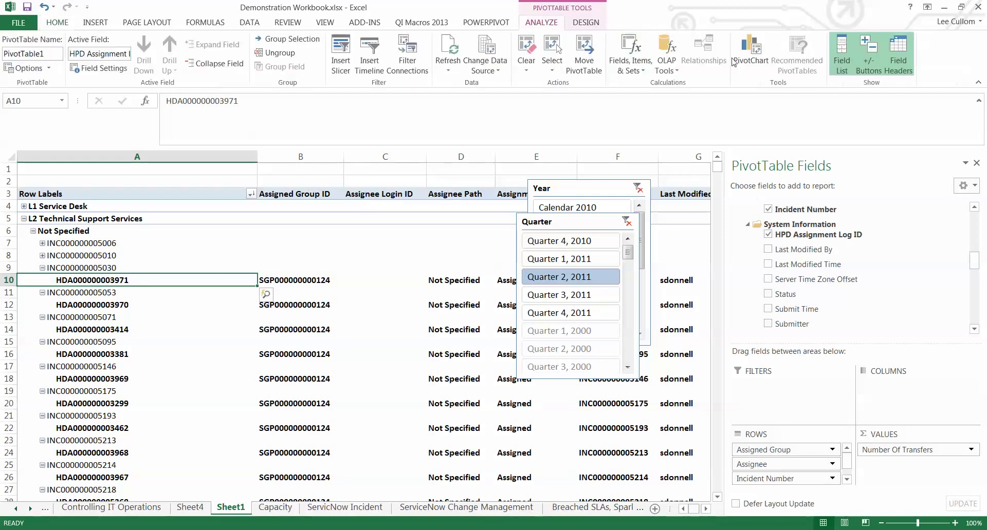
left_click(667, 56)
left_click(686, 85)
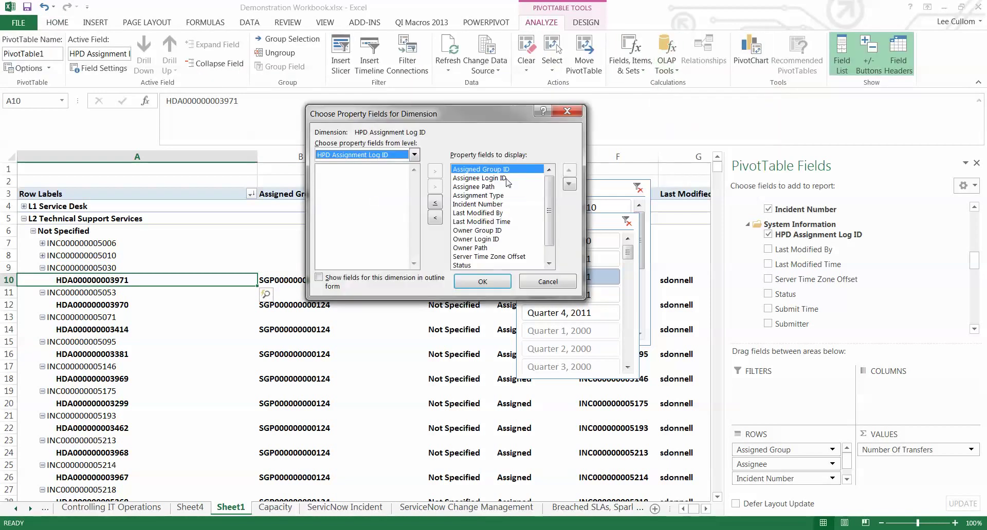
left_click(437, 204)
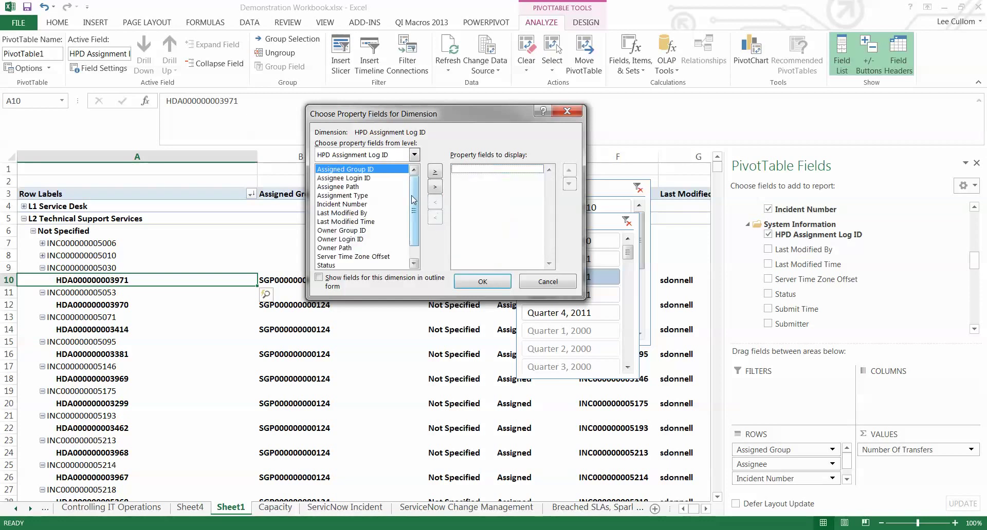
left_click(360, 187)
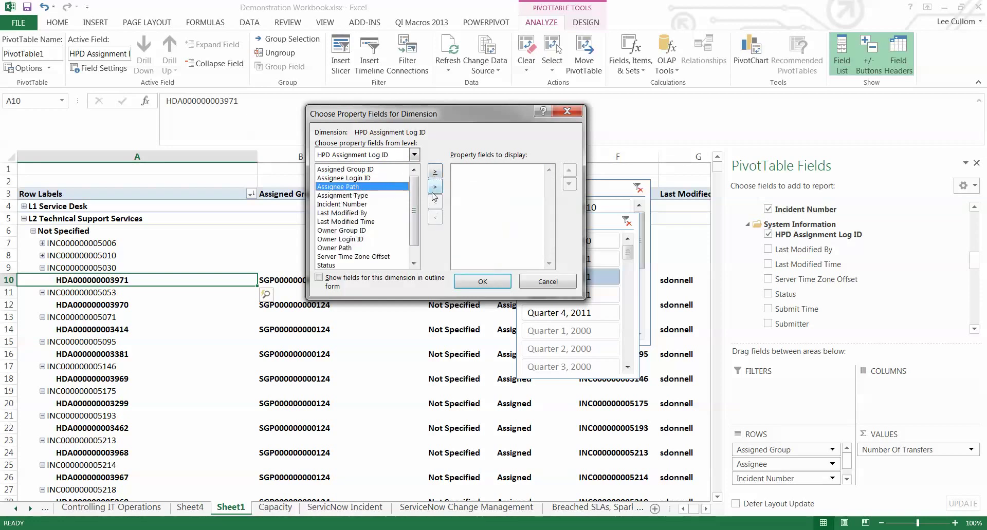
left_click(435, 171)
left_click(436, 205)
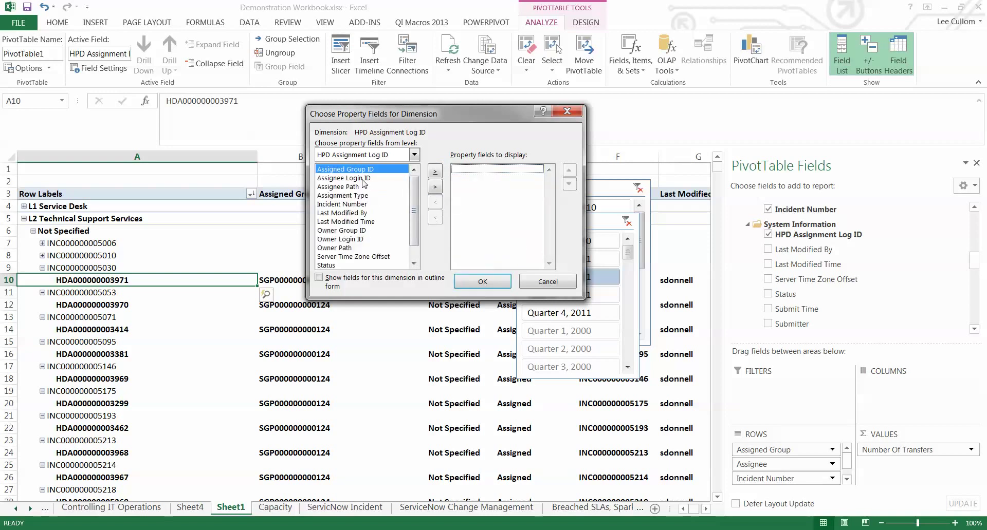
Add Assignee Login ID, Last Modified By, Last Modified Time and Owner Group ID to the property fields to display
left_click(363, 178)
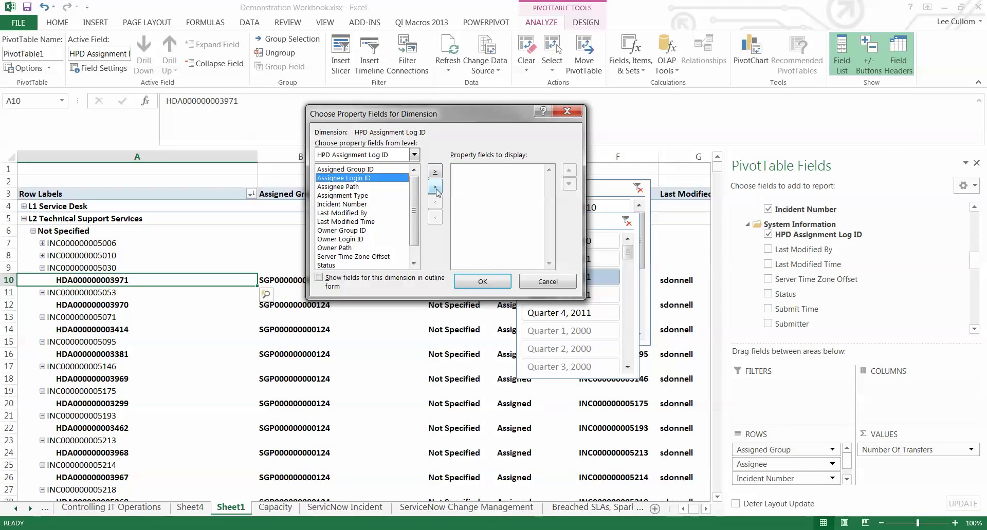
left_click(435, 189)
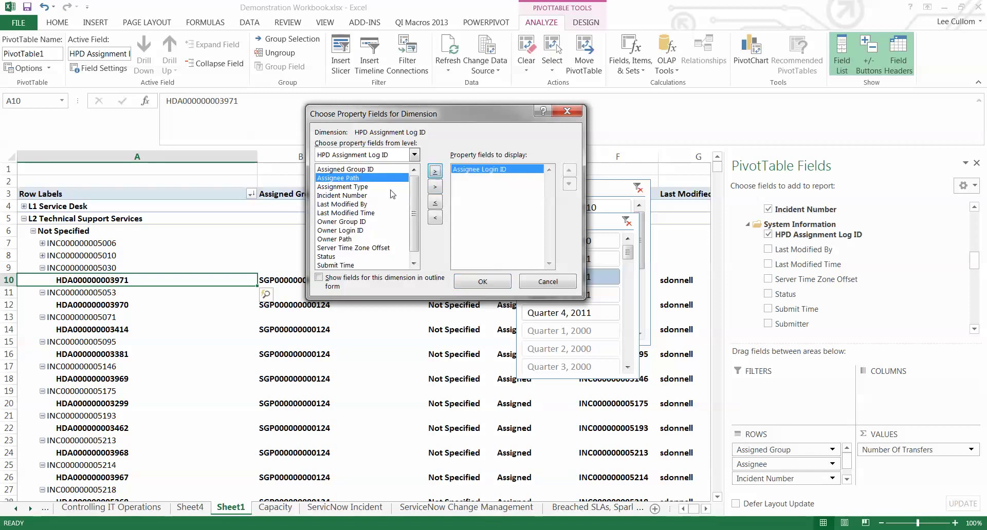
left_click(381, 204)
left_click(435, 171)
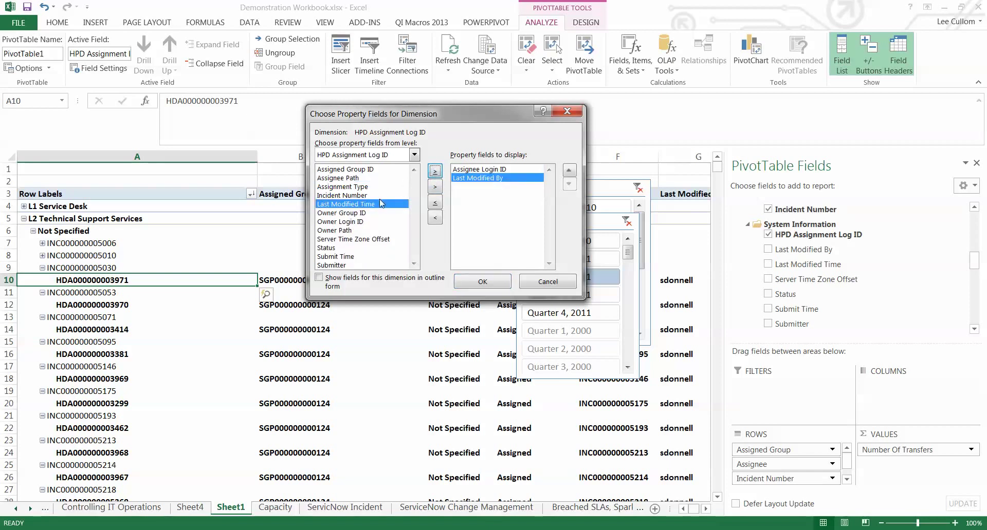
left_click(435, 171)
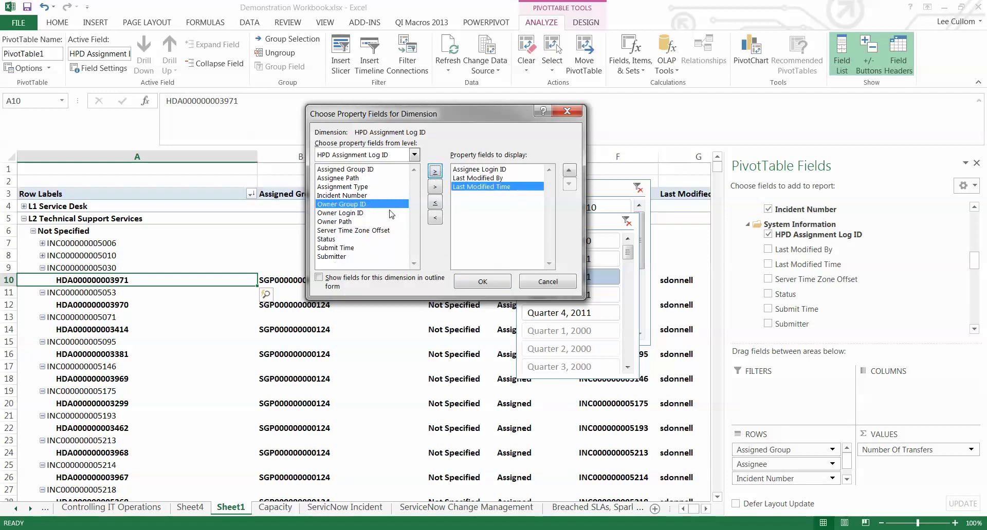
left_click(435, 171)
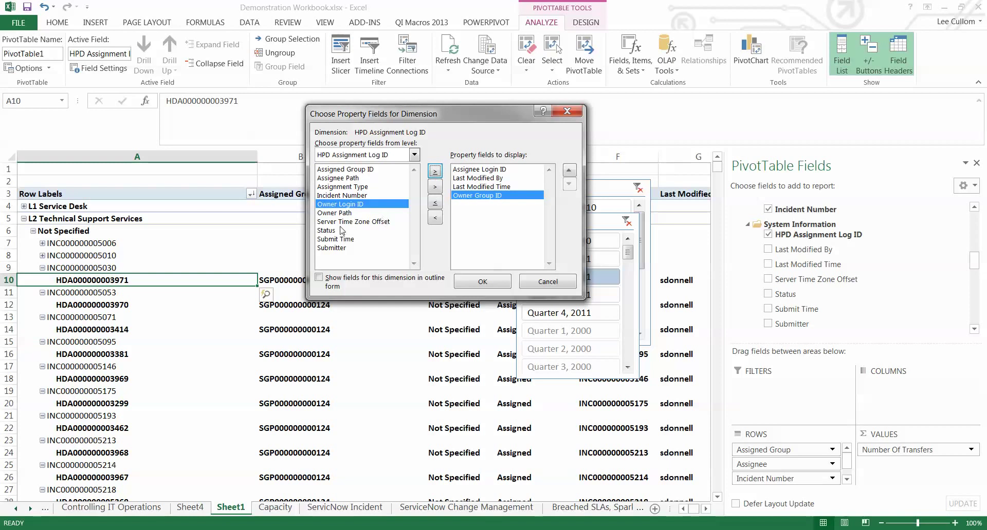
Add Status and Submit Time to the displayed property fields and apply the selection
left_click(341, 230)
left_click(435, 172)
left_click(353, 231)
left_click(434, 171)
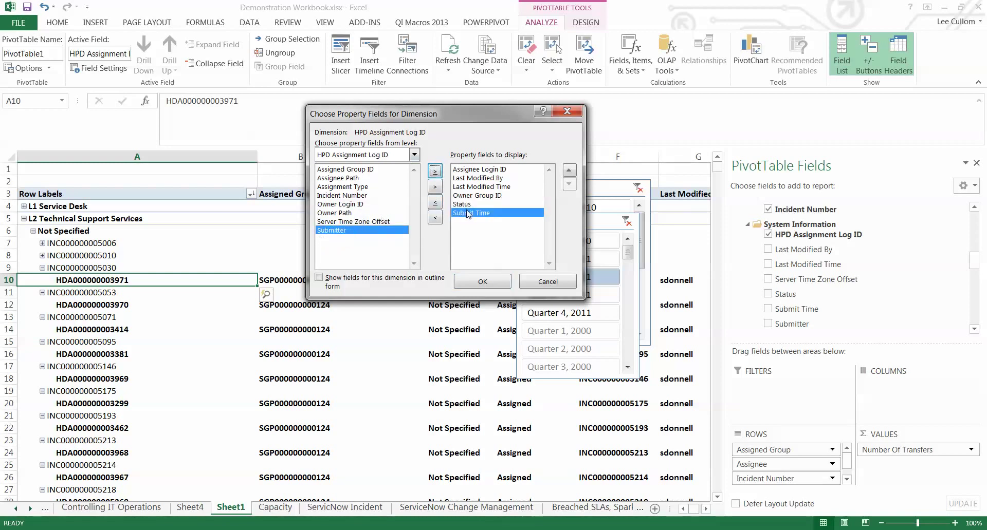
left_click(484, 281)
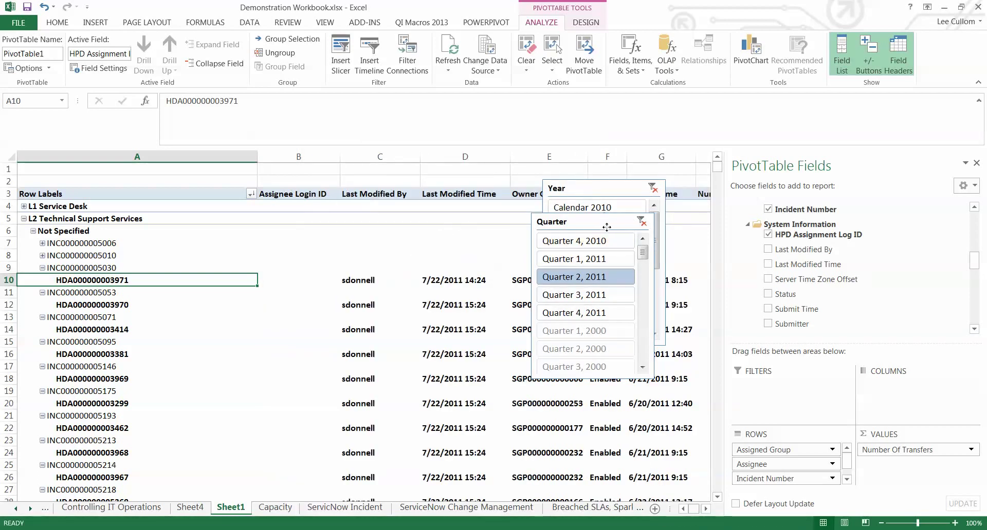
Move the Quarter and Year slicers off the PivotTable into the empty area near the lower end of the Month slicer
left_click(636, 221)
left_click_drag(353, 222, 789, 377)
left_click_drag(339, 192, 644, 359)
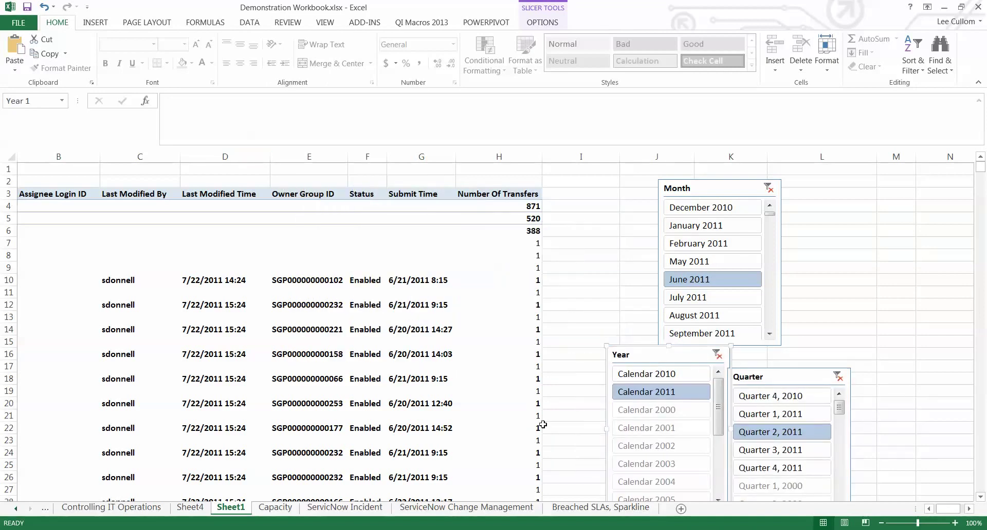
left_click(929, 509)
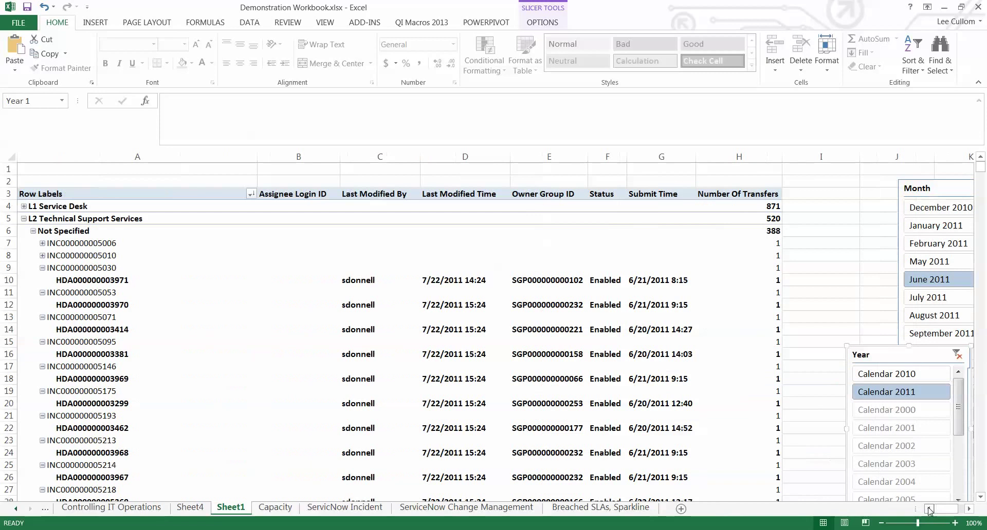
Collapse and re-expand Not Specified, and collapse L2 Technical Support Services back to its group row
left_click(355, 280)
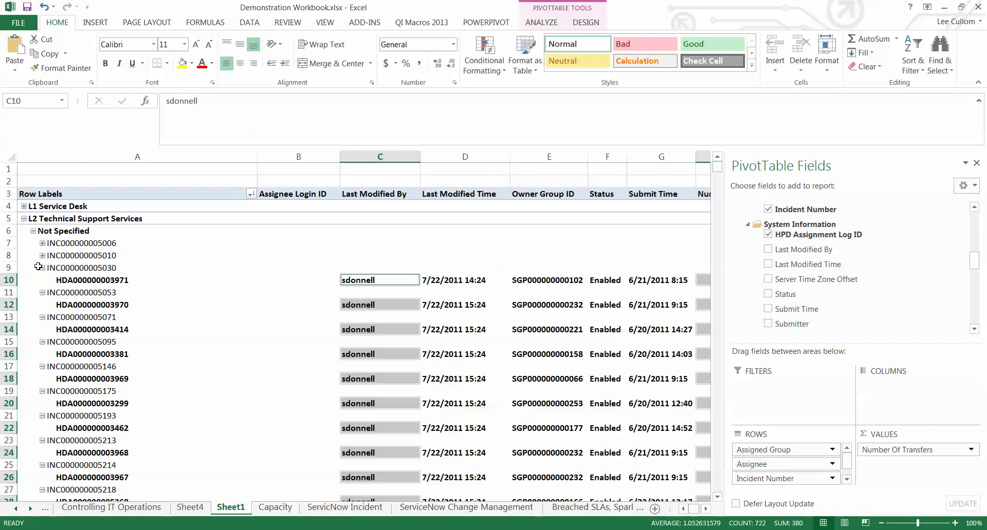
left_click(33, 231)
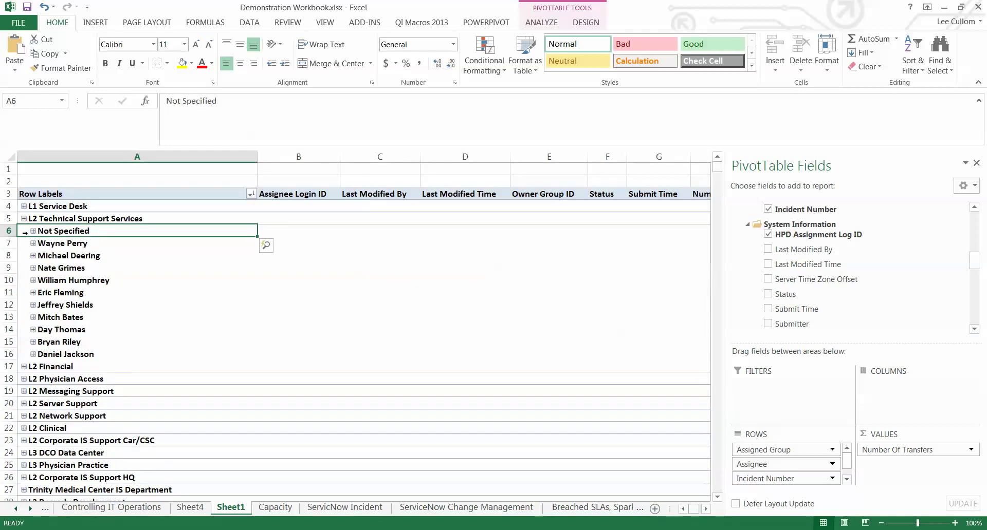
left_click(33, 231)
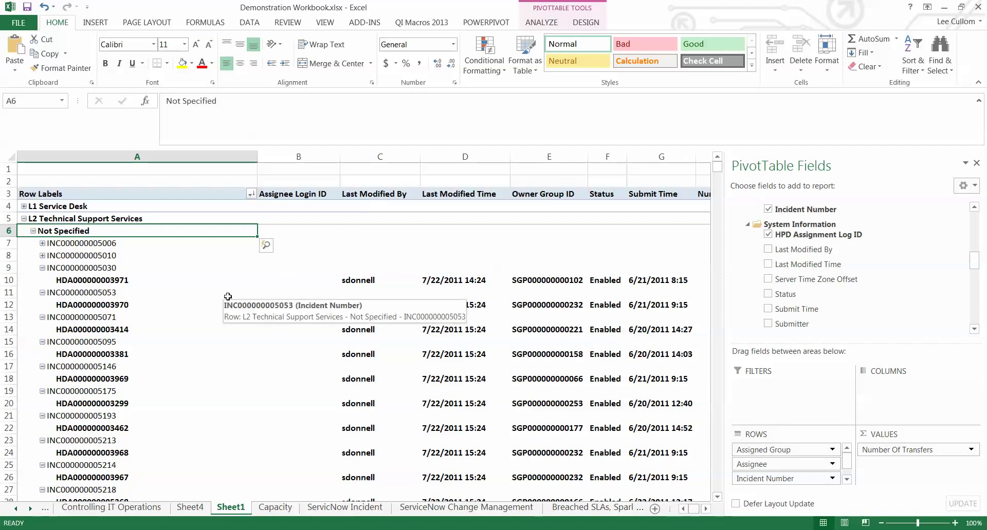
left_click(24, 218)
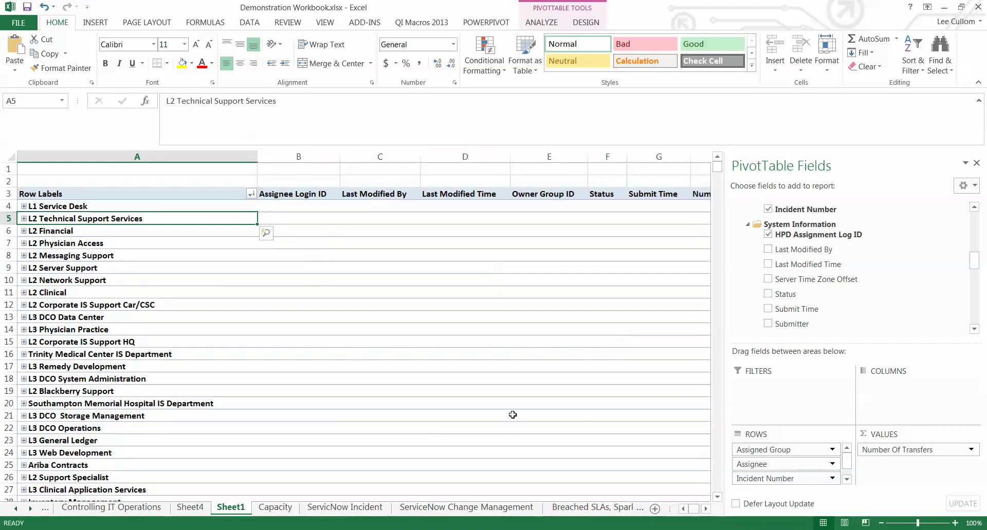
left_click(861, 529)
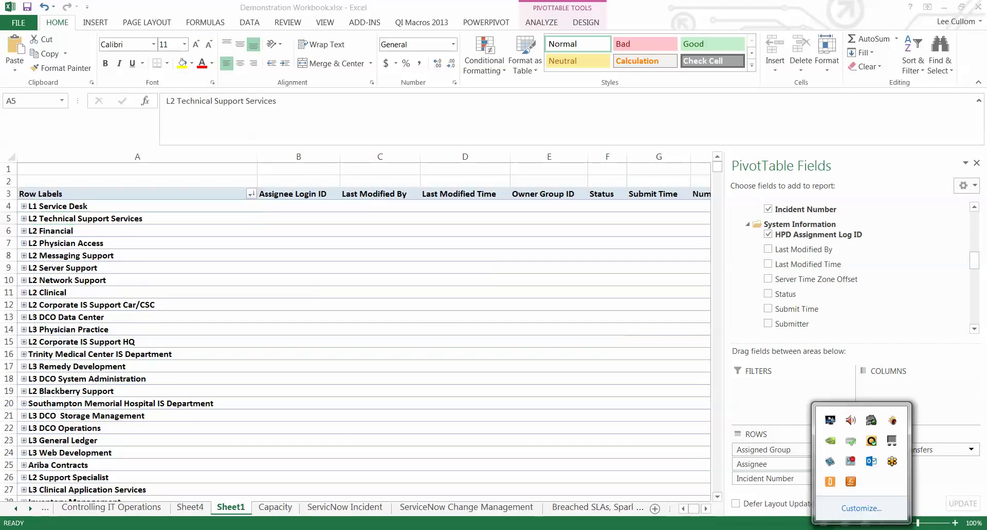